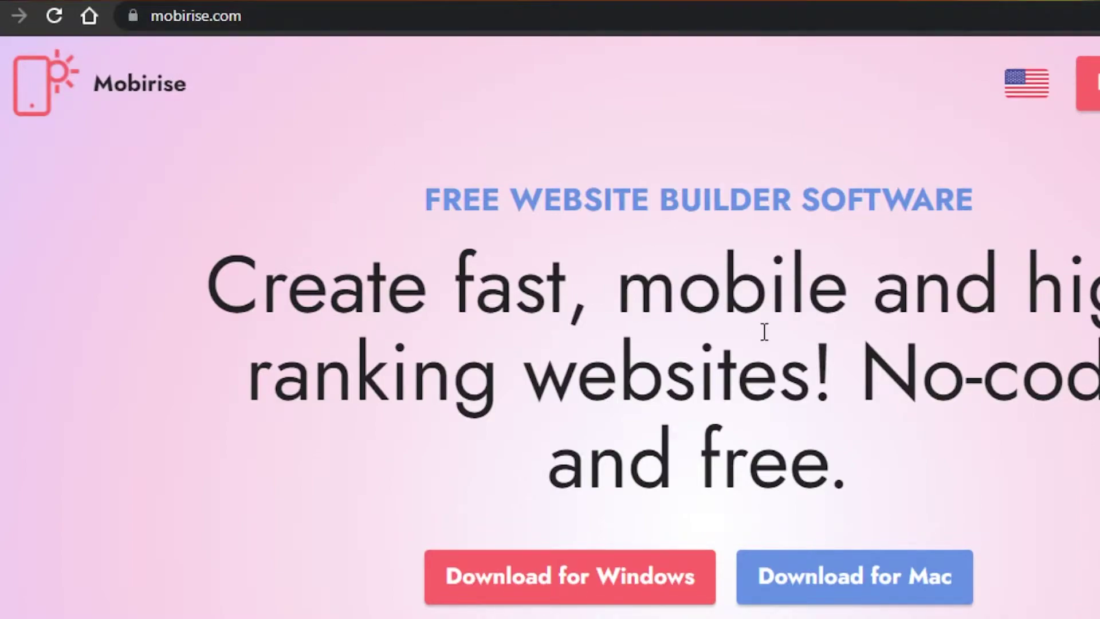
Step: Request the Windows installer from the Mobirise website and close the download dialog
scroll(550, 309, down, 10)
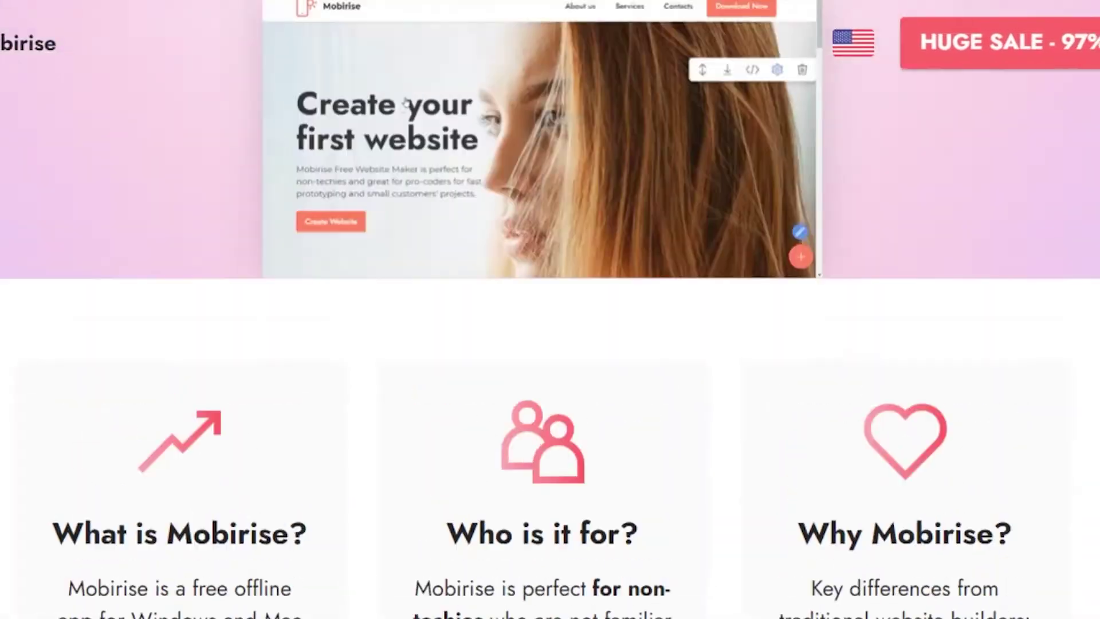
scroll(550, 310, up, 10)
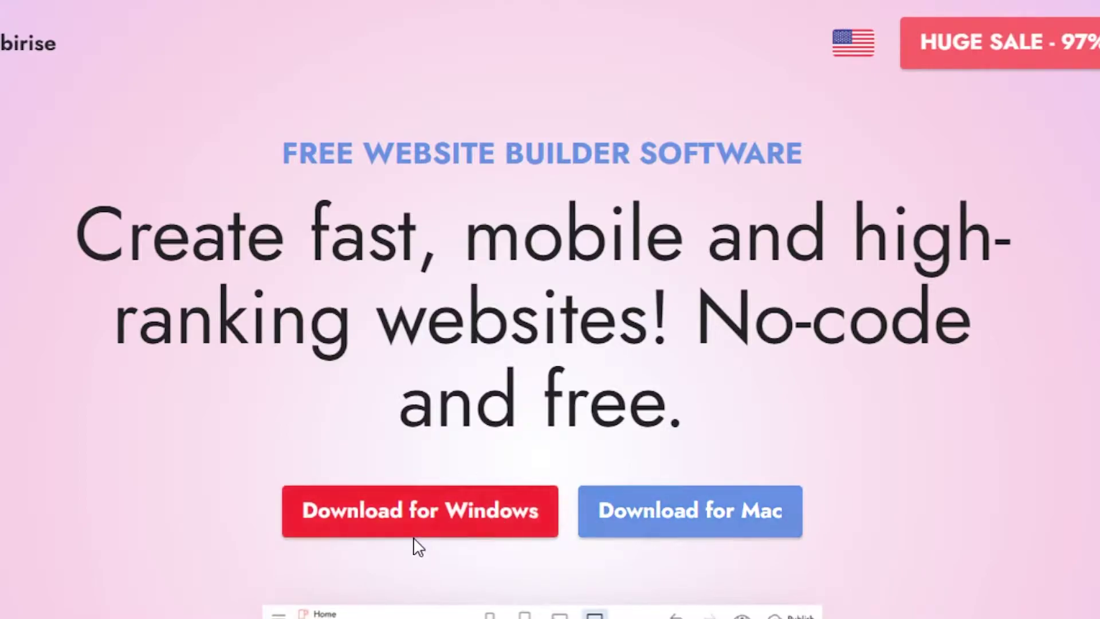
click(427, 509)
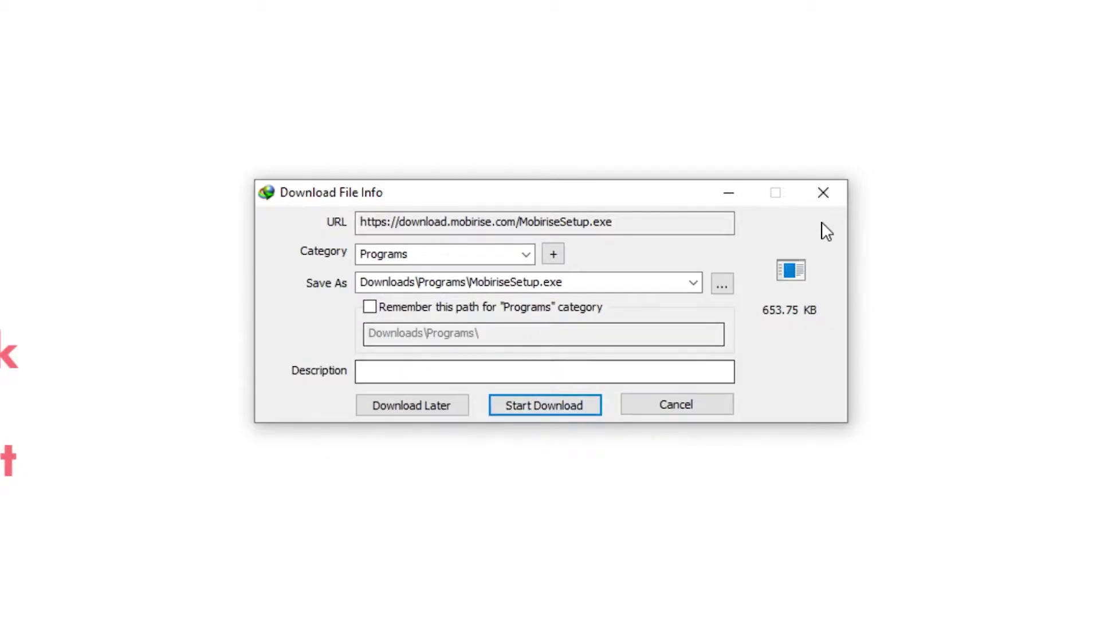
click(823, 195)
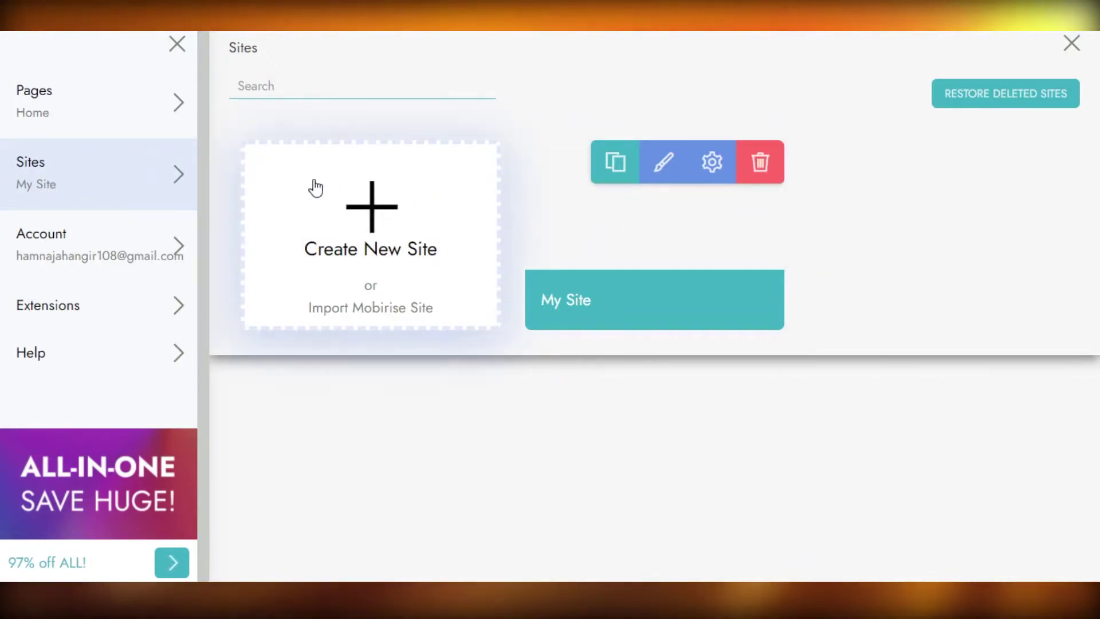
Step: Start creating a new site and name it "Explain the Socials"
click(370, 214)
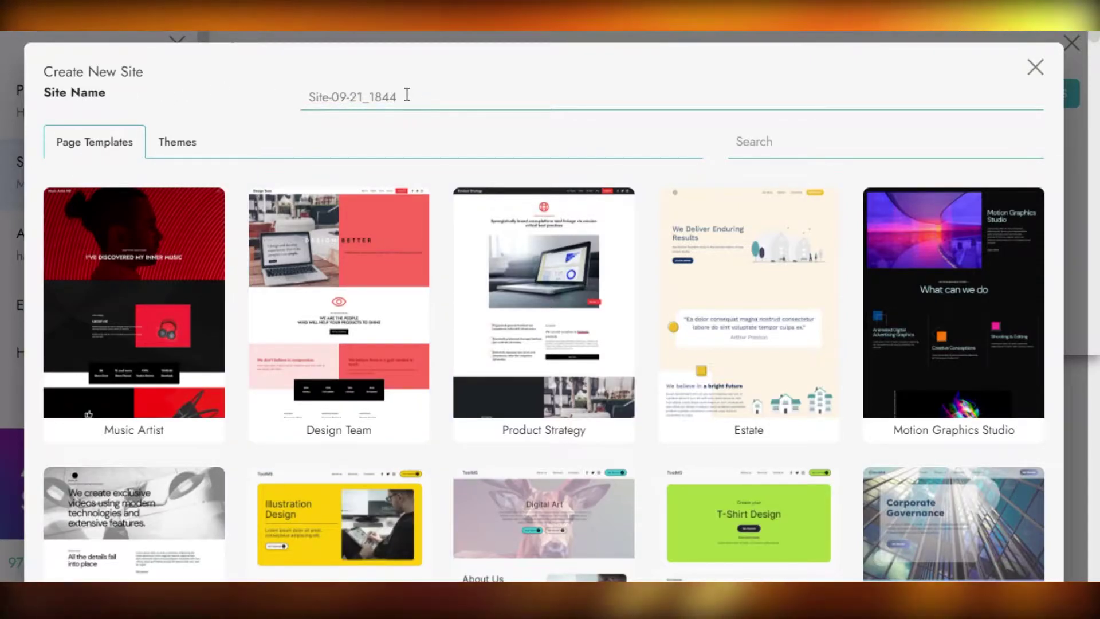
click(406, 95)
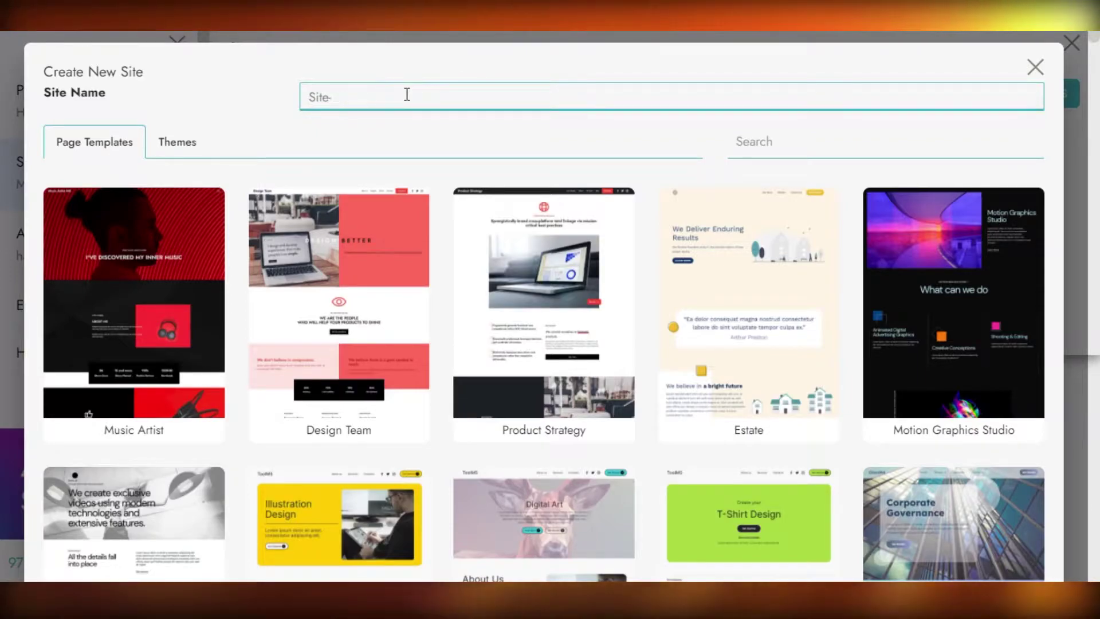
text(E)
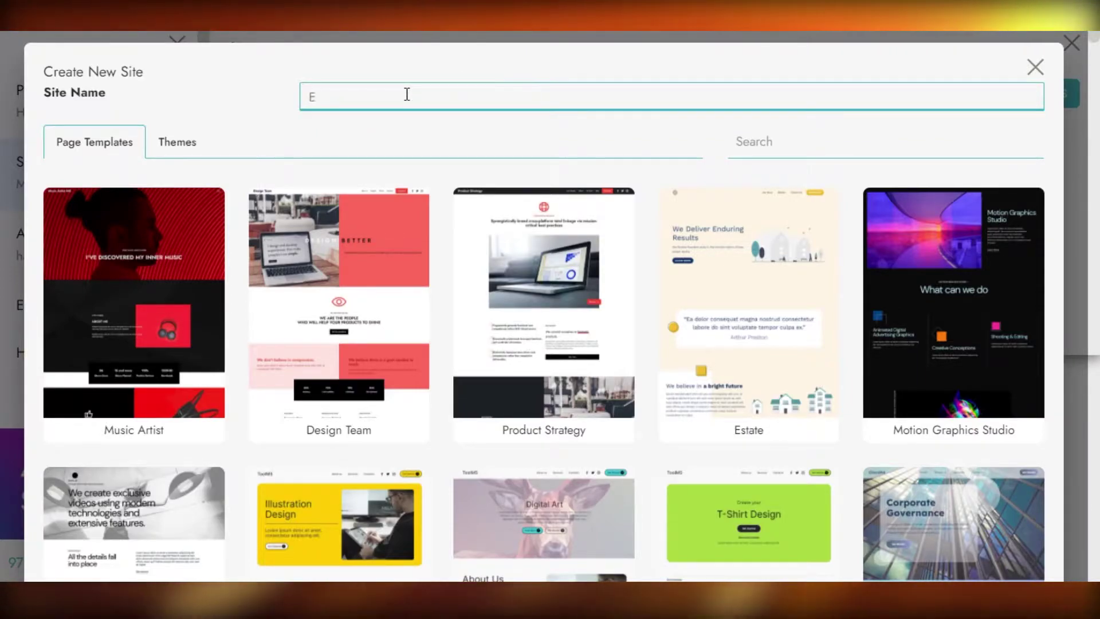
text(xplain the Socials)
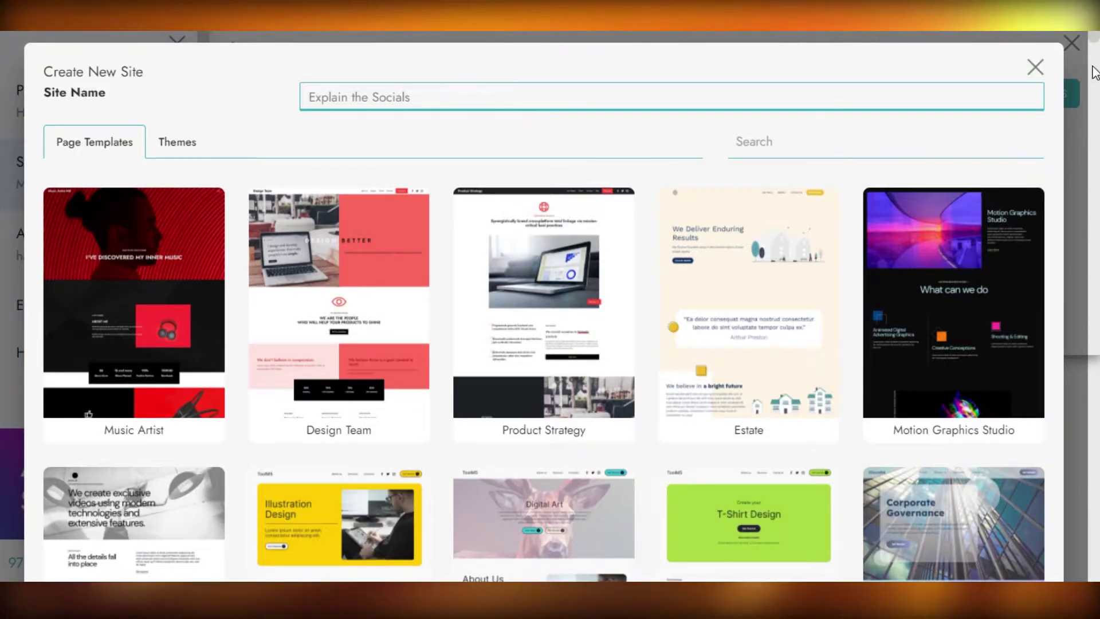
Step: Browse the page templates and themes, and create the site with the Mobirise 5 theme and a blank page
scroll(1095, 49, down, 12)
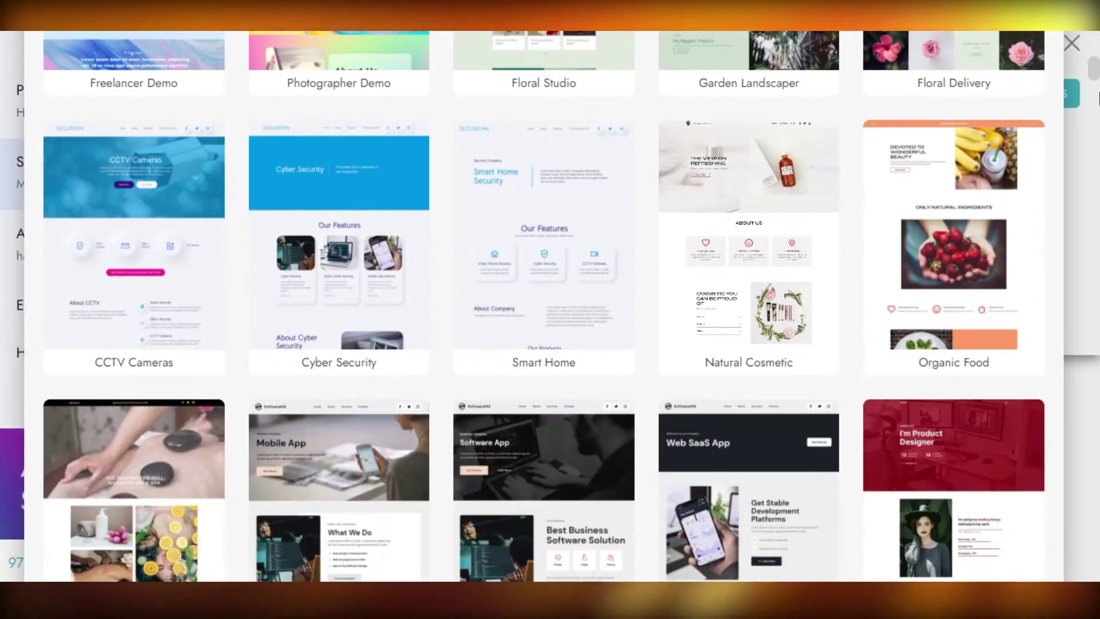
scroll(1095, 49, up, 12)
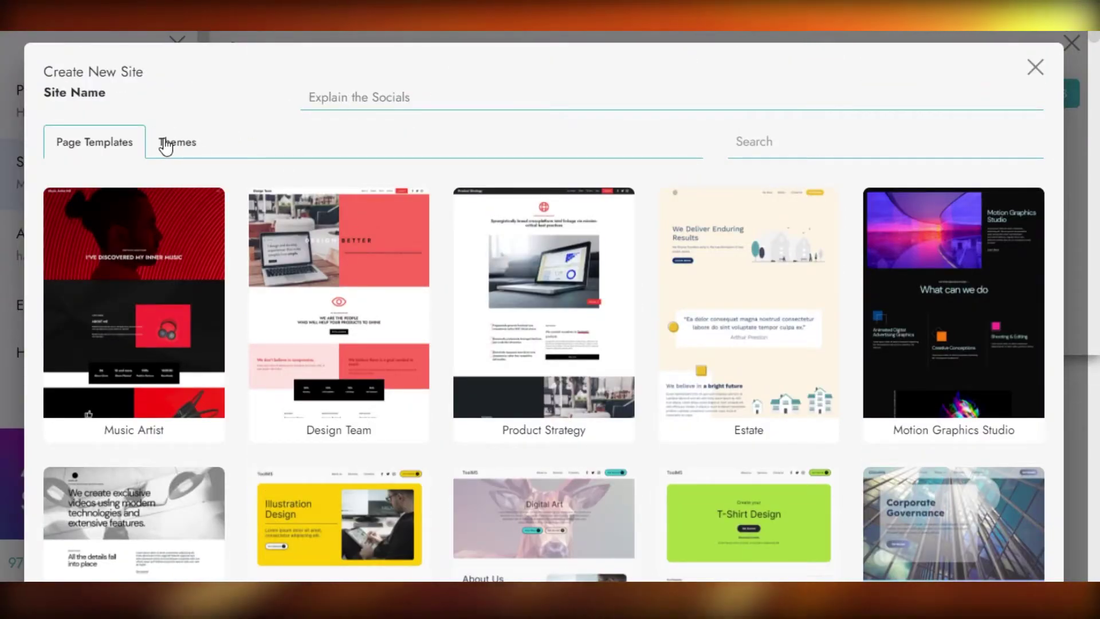
click(166, 146)
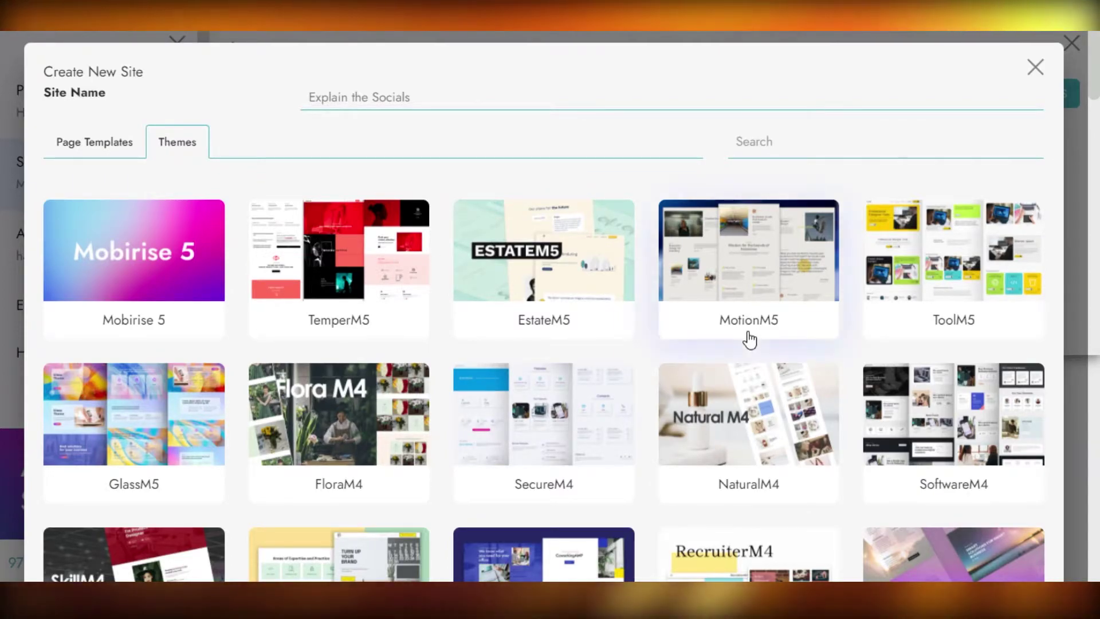
scroll(550, 344, down, 5)
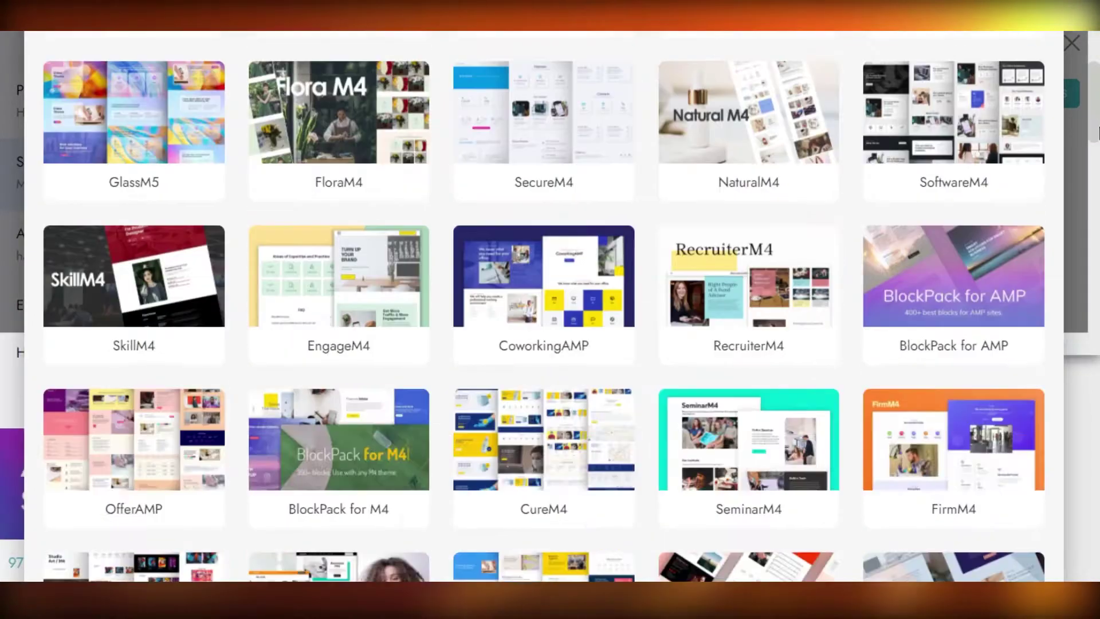
scroll(550, 344, up, 5)
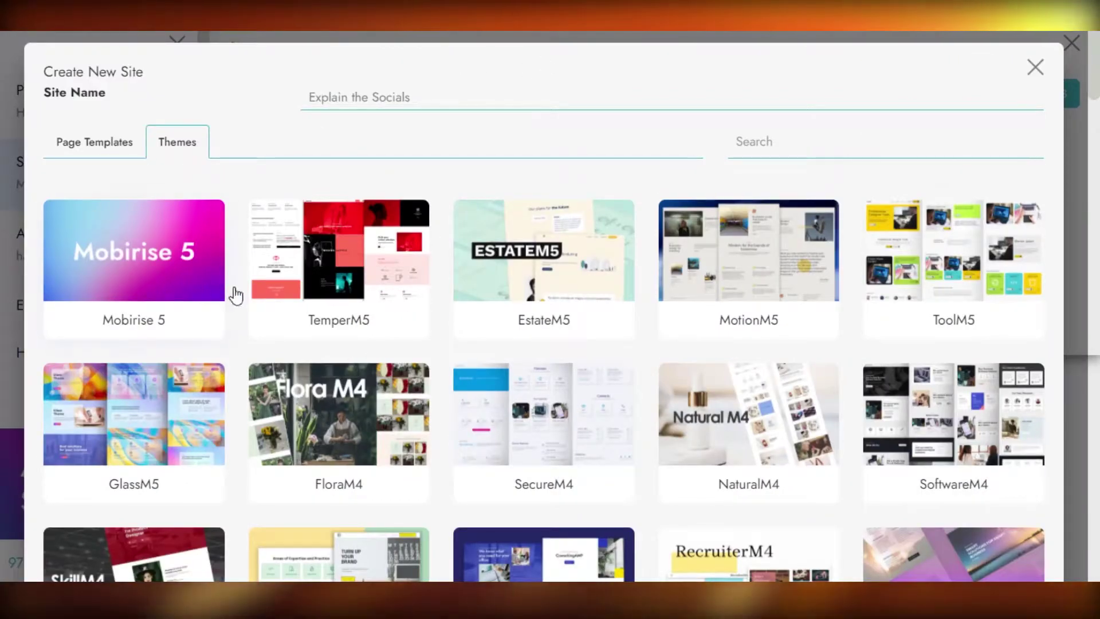
click(123, 299)
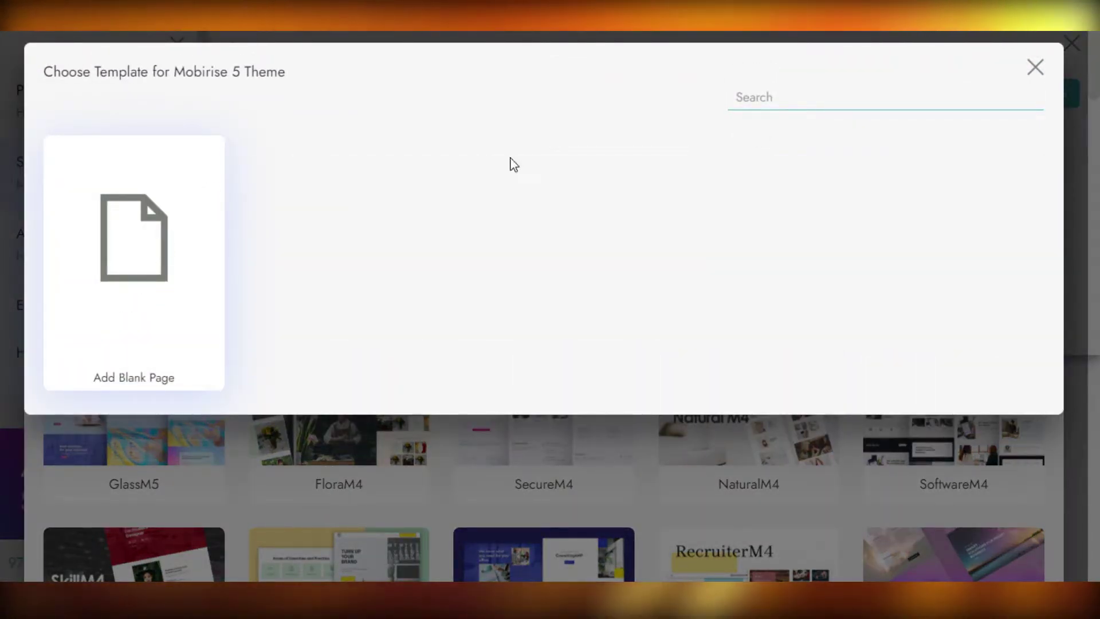
click(132, 314)
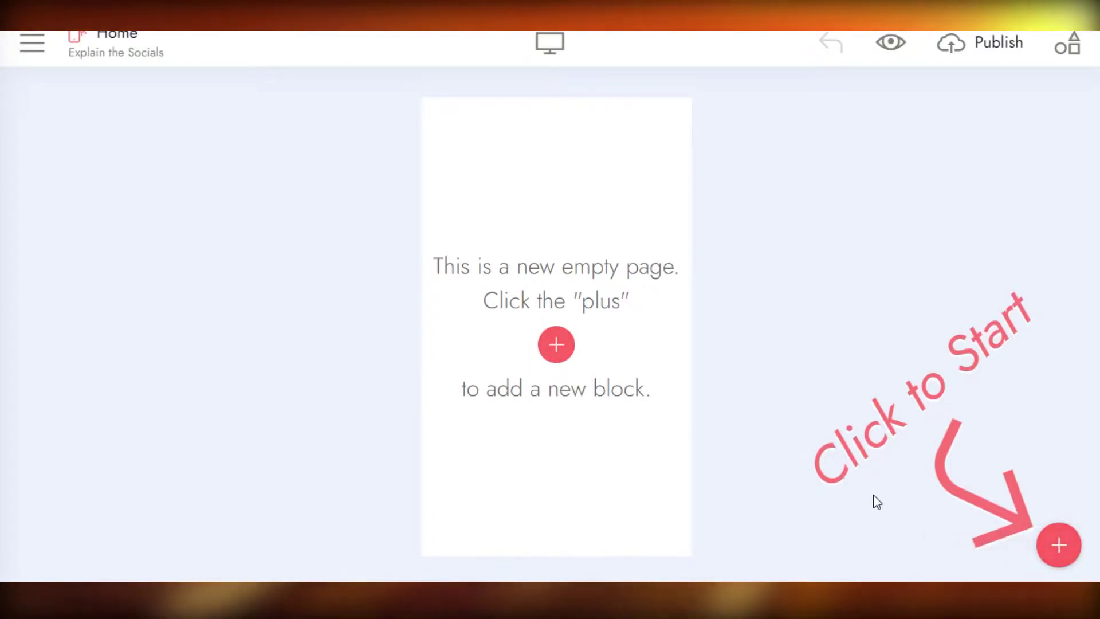
Step: Add the "Create your first website" header block to the empty page
click(557, 359)
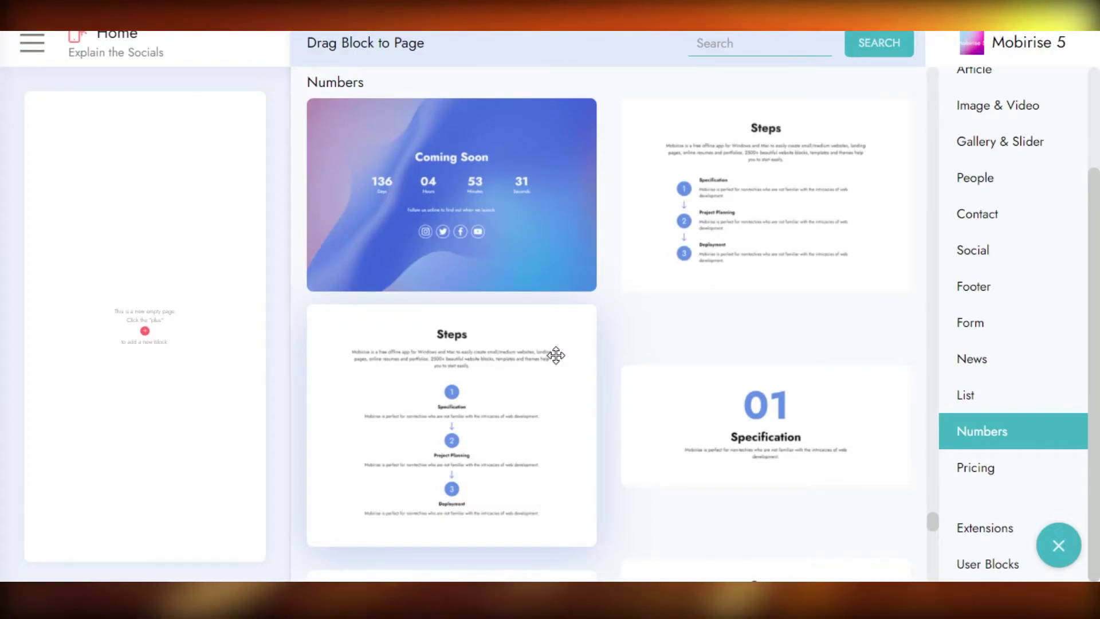
scroll(1073, 113, up, 3)
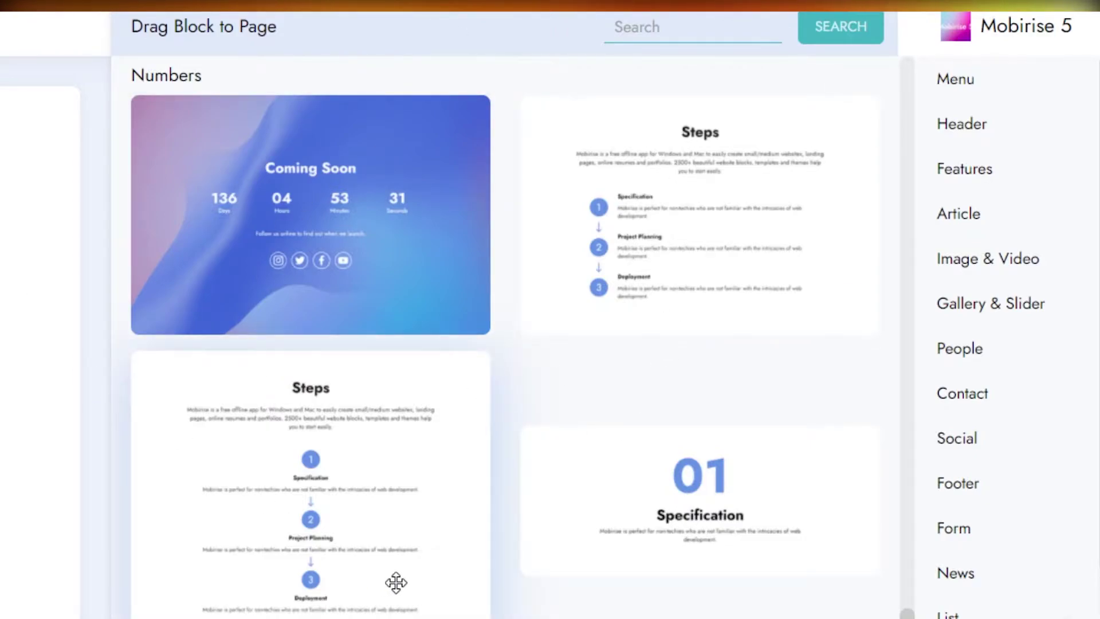
click(967, 82)
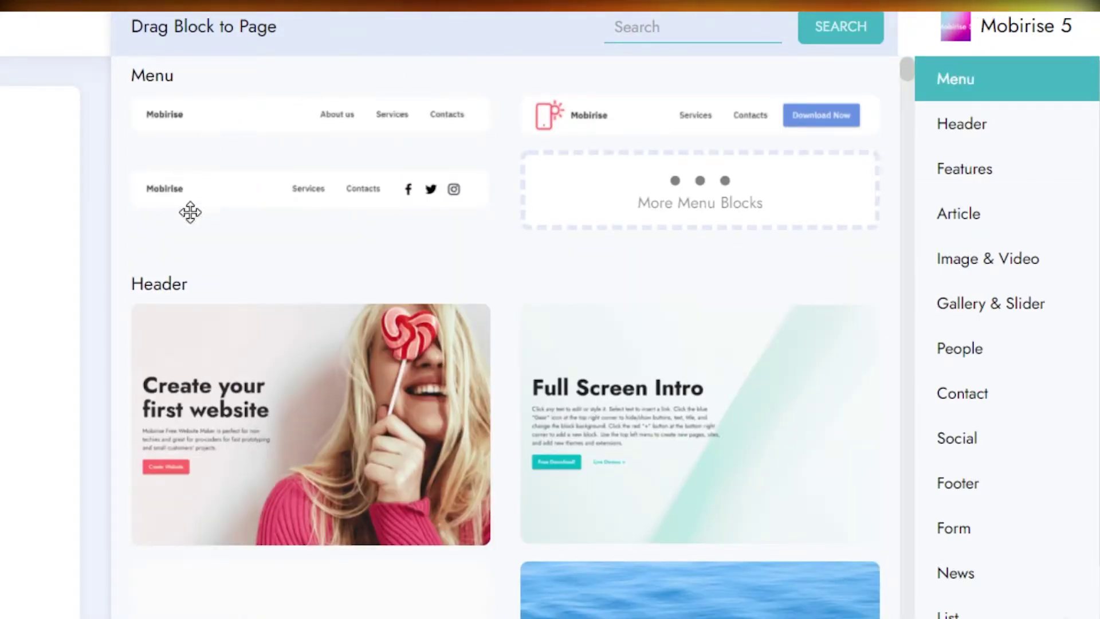
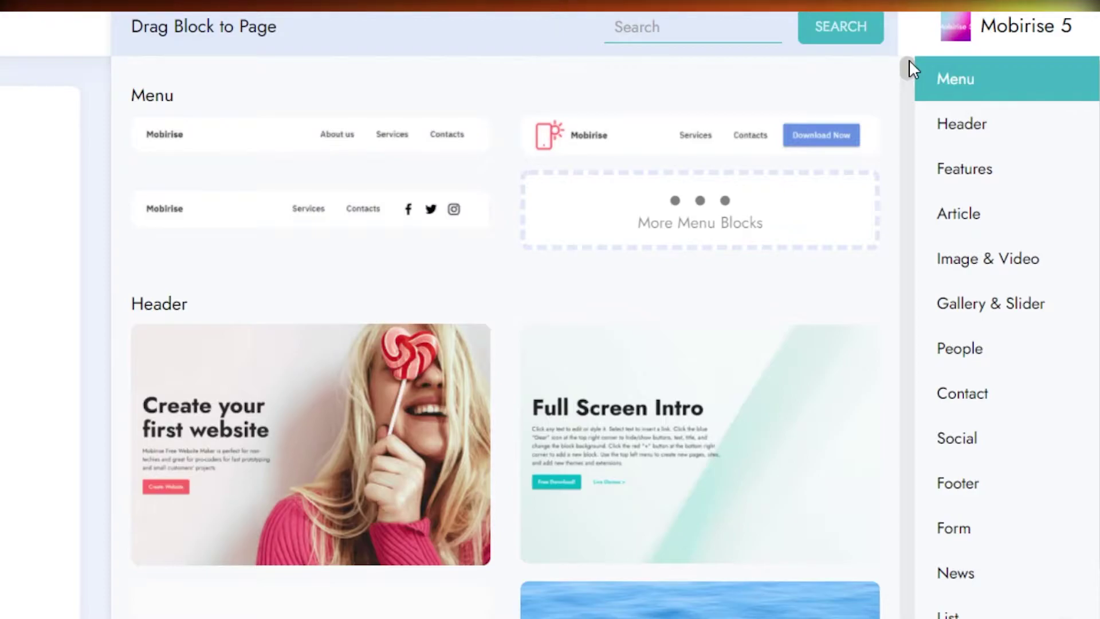
mouse_move(908, 60)
mouse_down()
mouse_move(909, 78)
mouse_move(908, 54)
mouse_up()
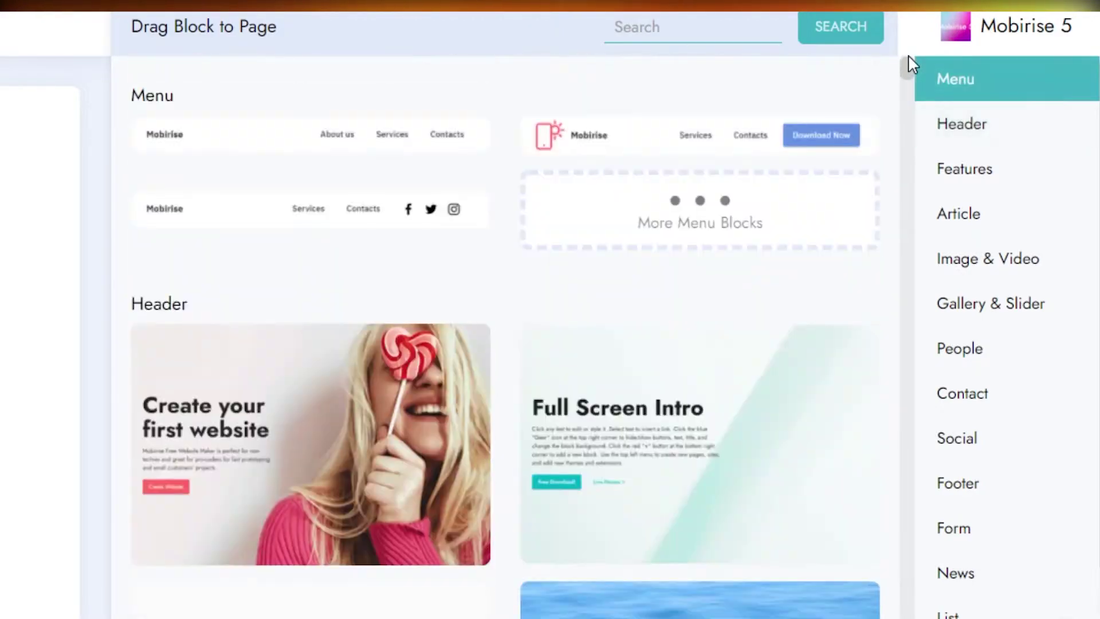
click(250, 438)
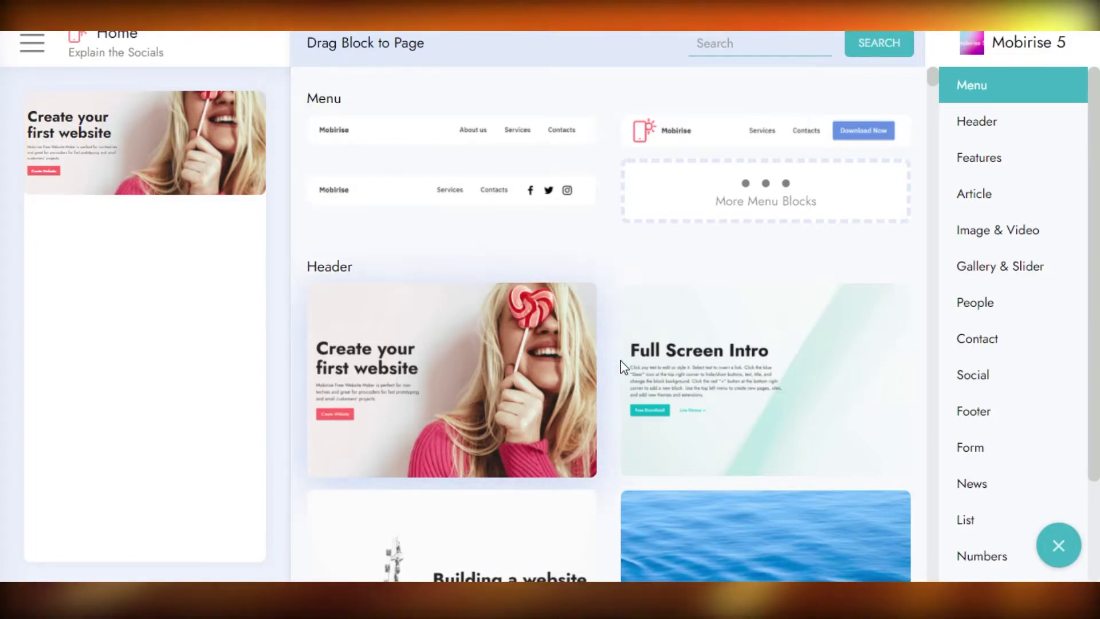
Step: Add the "Intro with Video Popup" header block below the first block, and remove it from the page again
drag(933, 80, 940, 144)
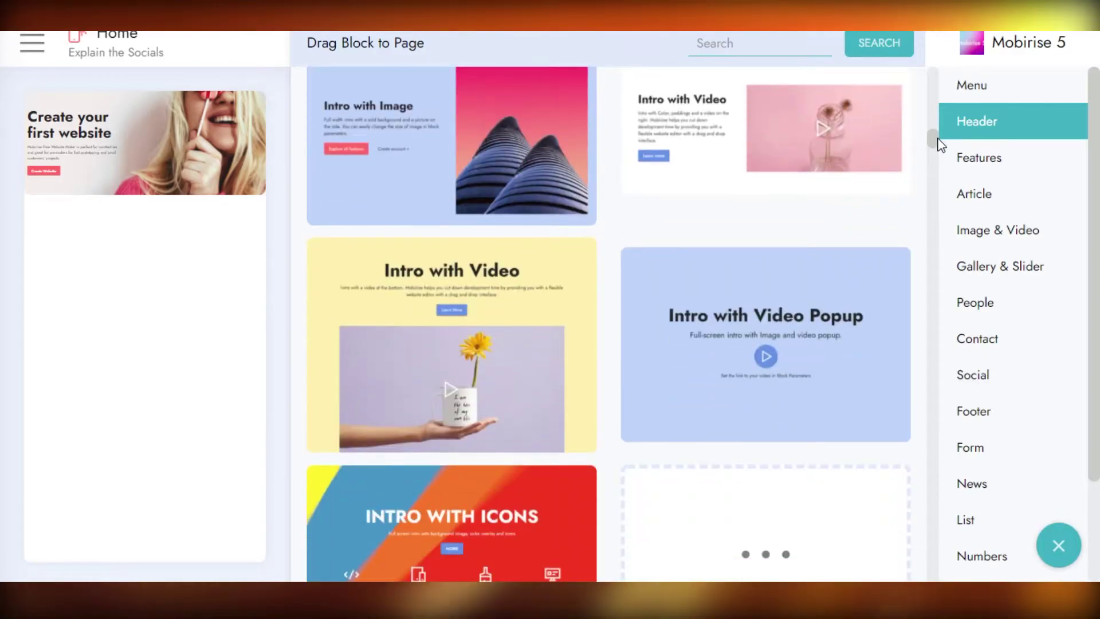
click(771, 388)
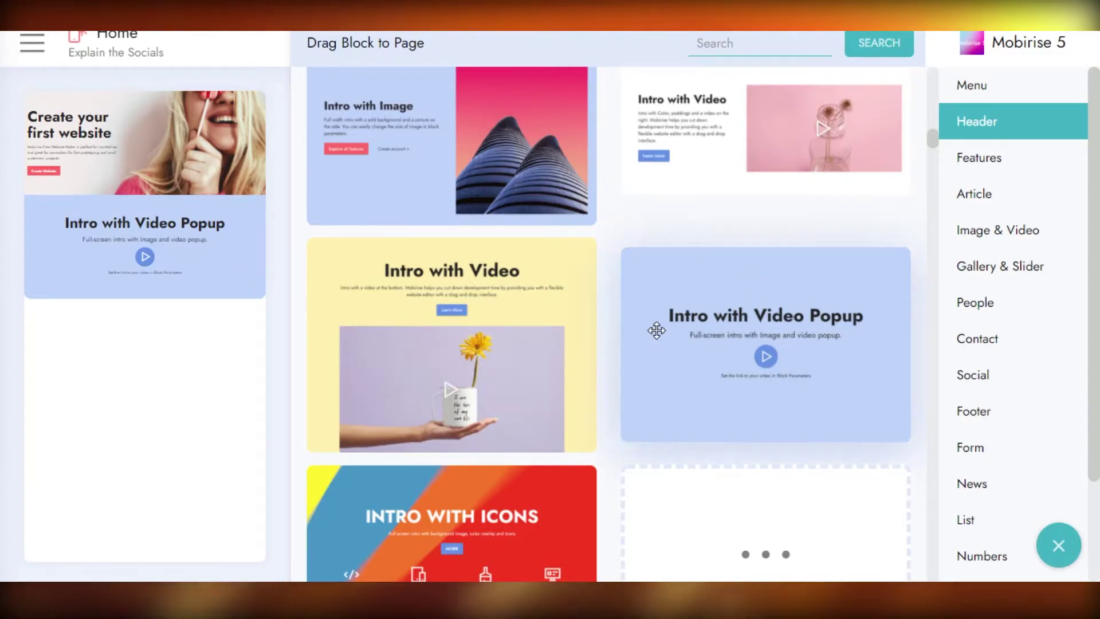
click(155, 272)
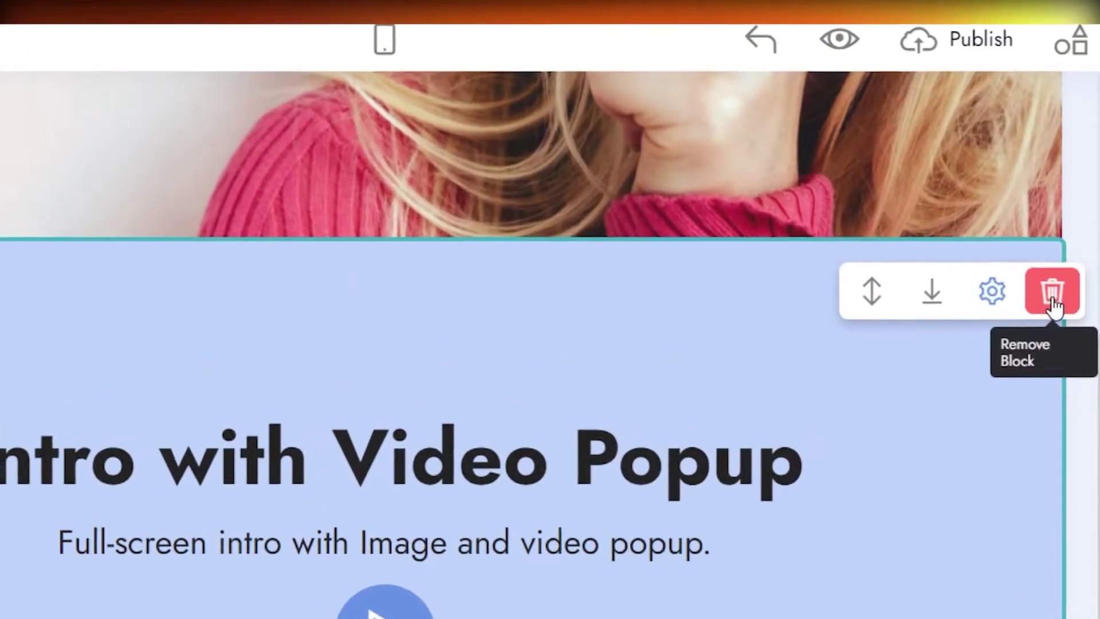
click(1053, 307)
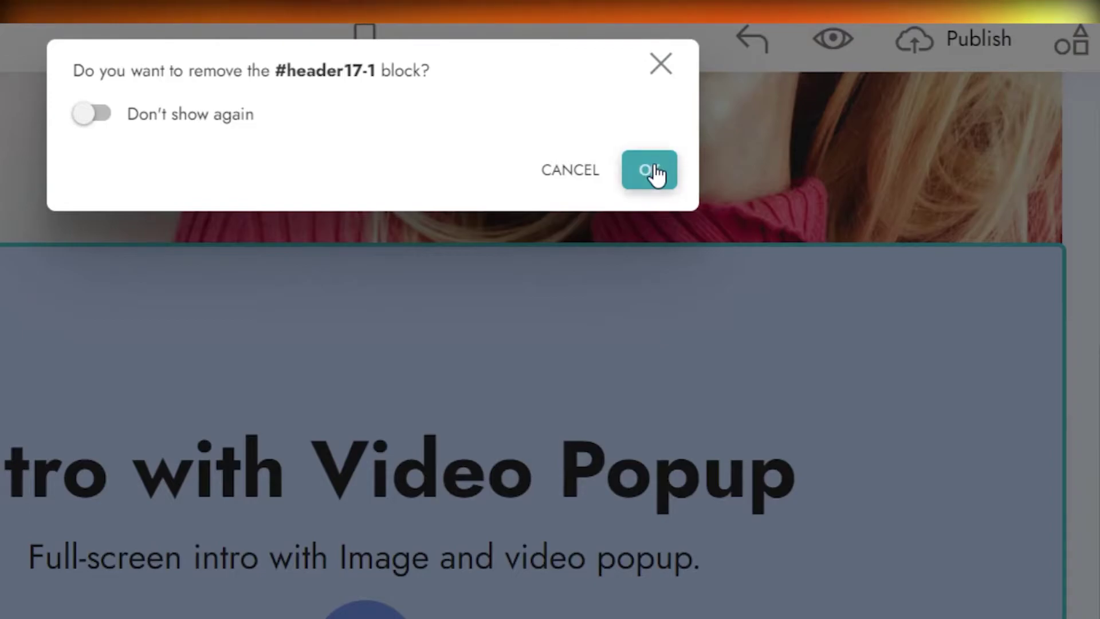
click(652, 170)
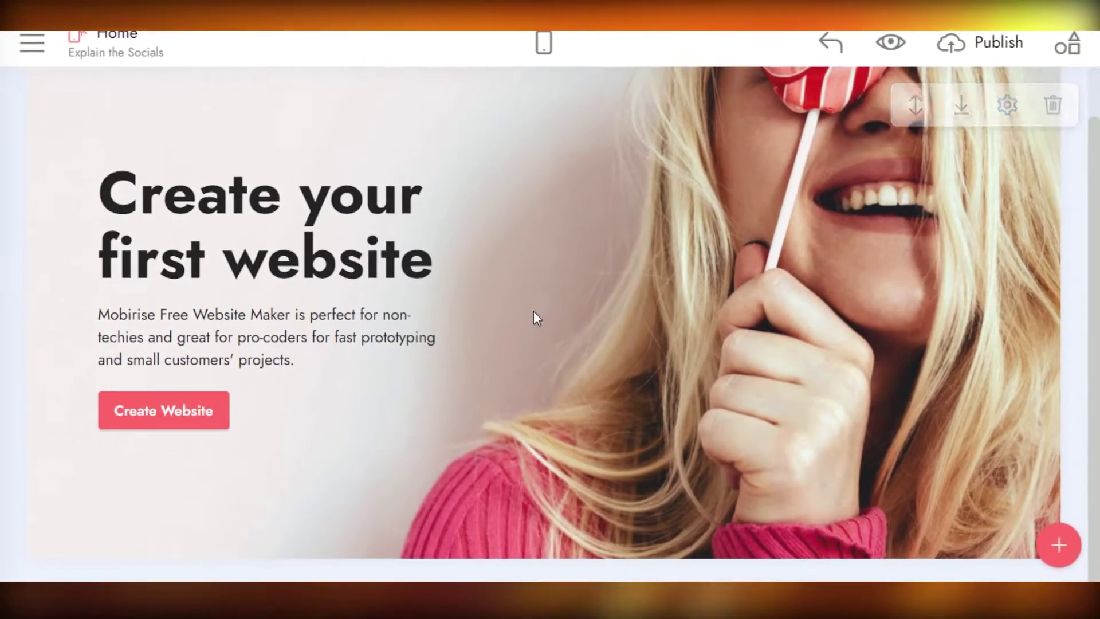
Step: Replace the header block's title with "Explain The Socials"
click(434, 267)
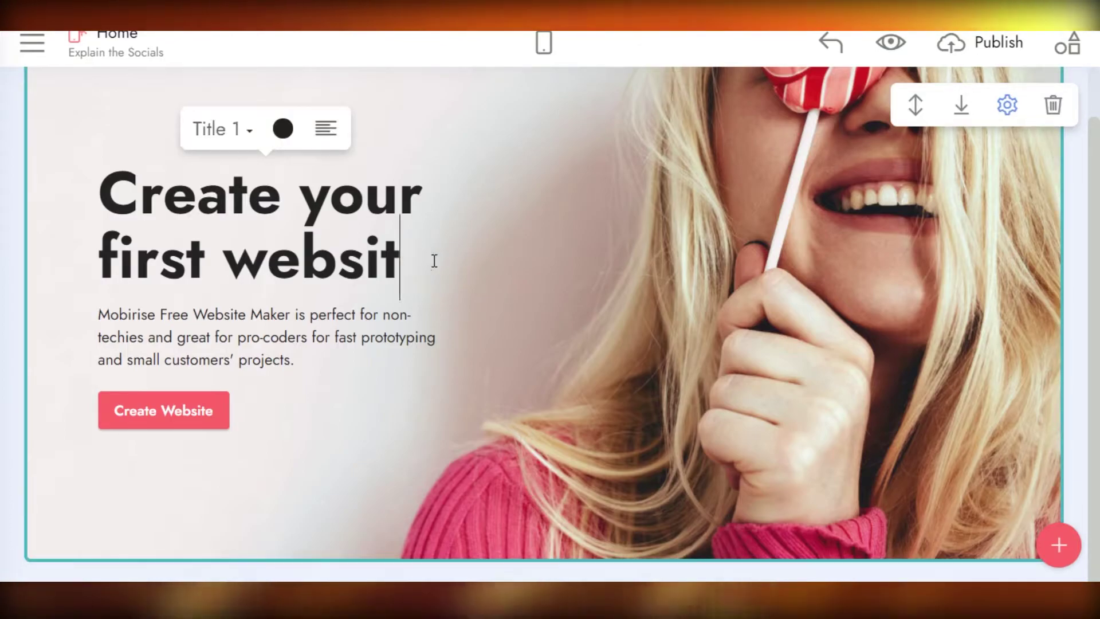
key(BackSpace)
key(BackSpace)
key(BackSpace)
key(BackSpace)
key(BackSpace)
key(BackSpace)
key(BackSpace)
key(BackSpace)
key(BackSpace)
key(BackSpace)
key(BackSpace)
key(BackSpace)
key(BackSpace)
key(BackSpace)
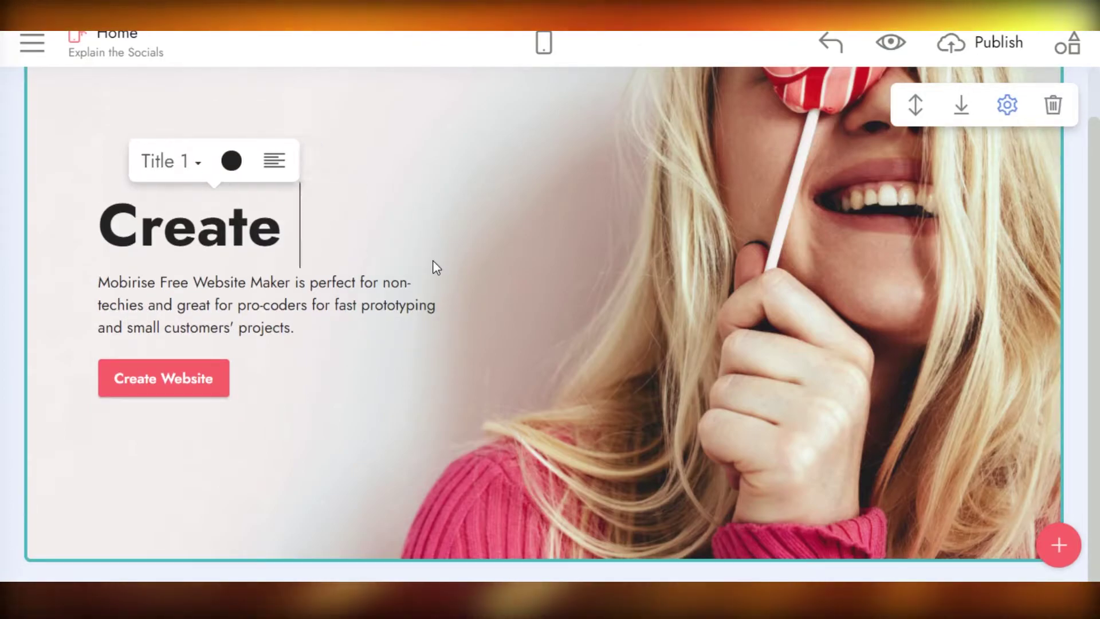
key(BackSpace)
key(BackSpace)
key(BackSpace)
key(BackSpace)
text(Ex)
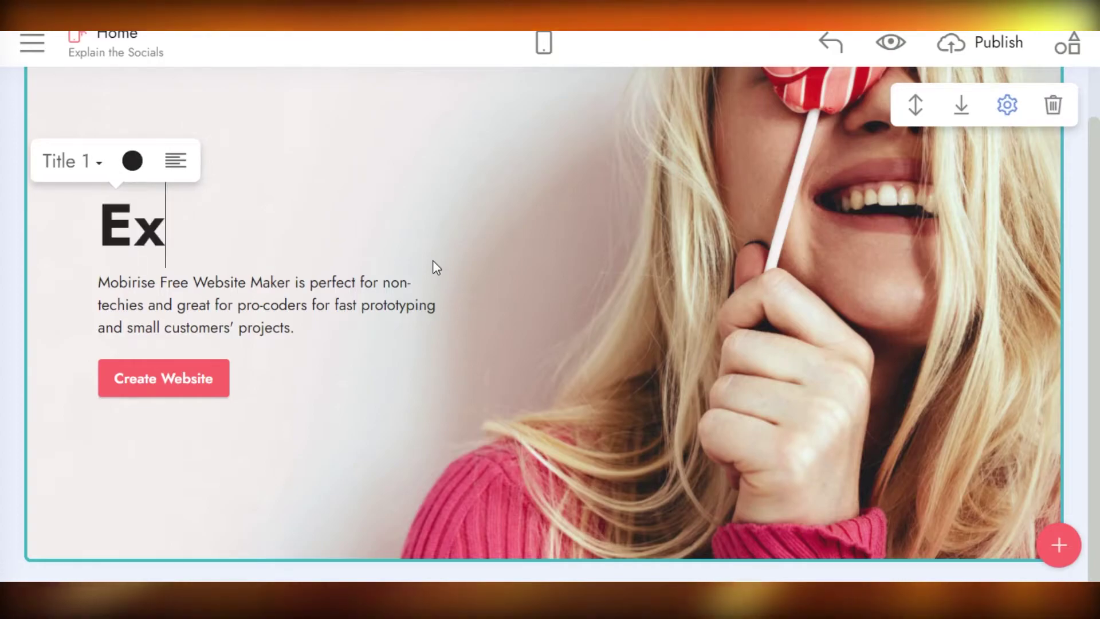
text(plain The Socials)
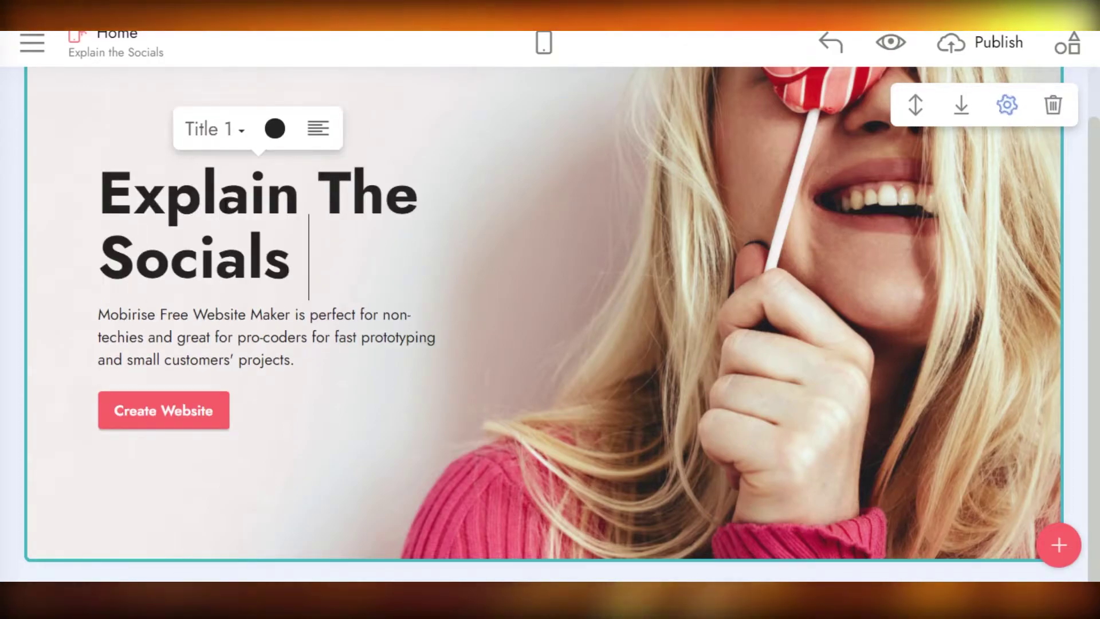
Step: Change the label of the header block's Create Website button to "Click here"
click(291, 364)
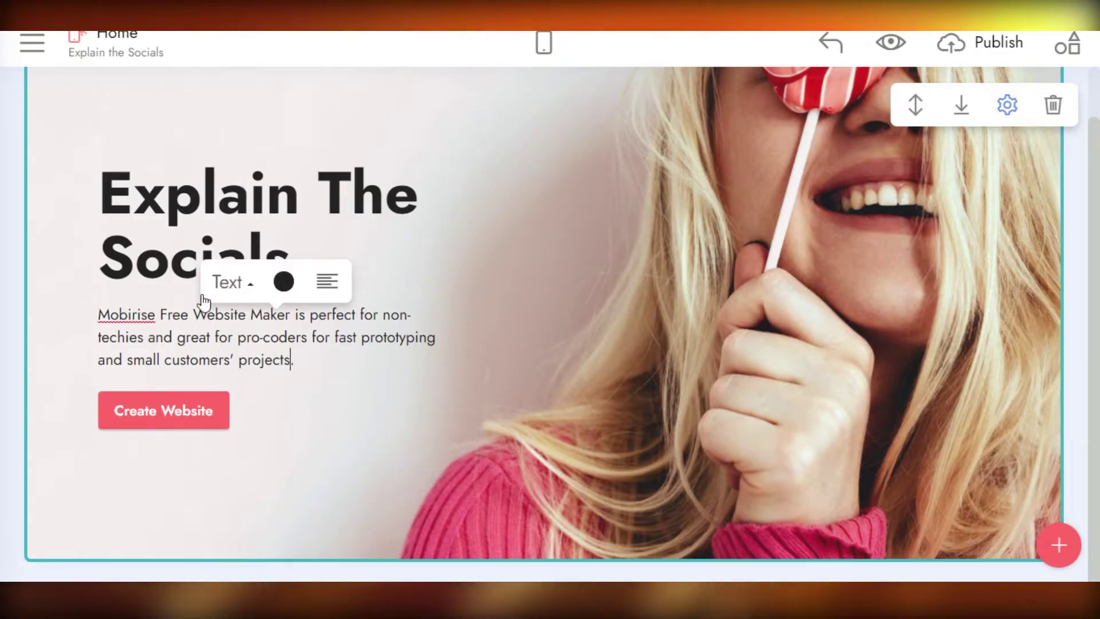
click(218, 410)
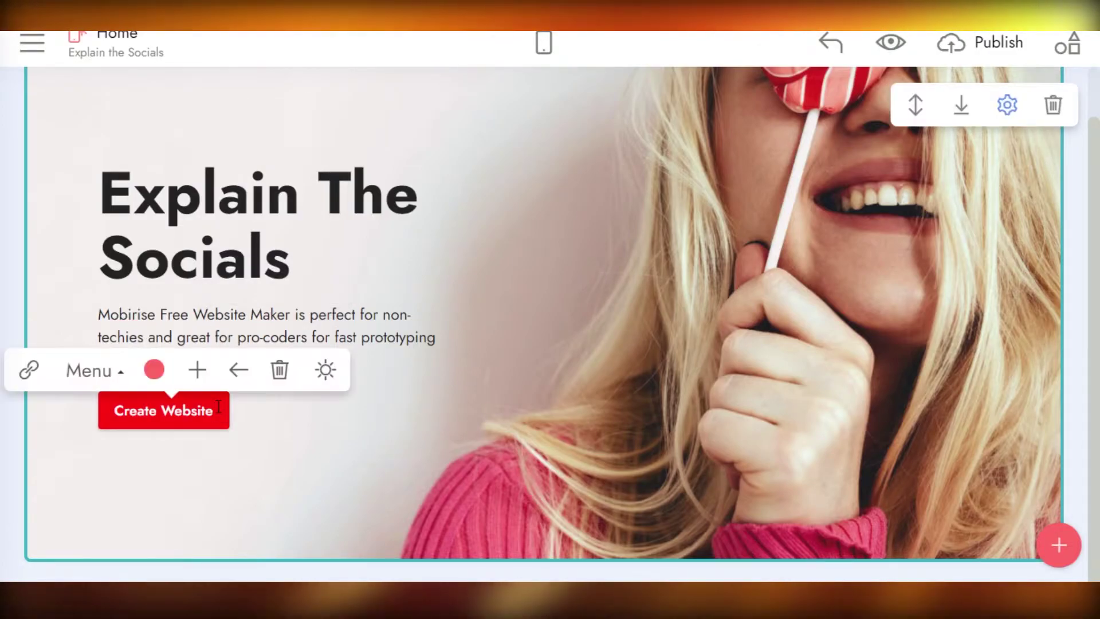
key(BackSpace)
key(BackSpace)
key(BackSpace)
key(BackSpace)
key(BackSpace)
key(BackSpace)
key(BackSpace)
key(BackSpace)
key(BackSpace)
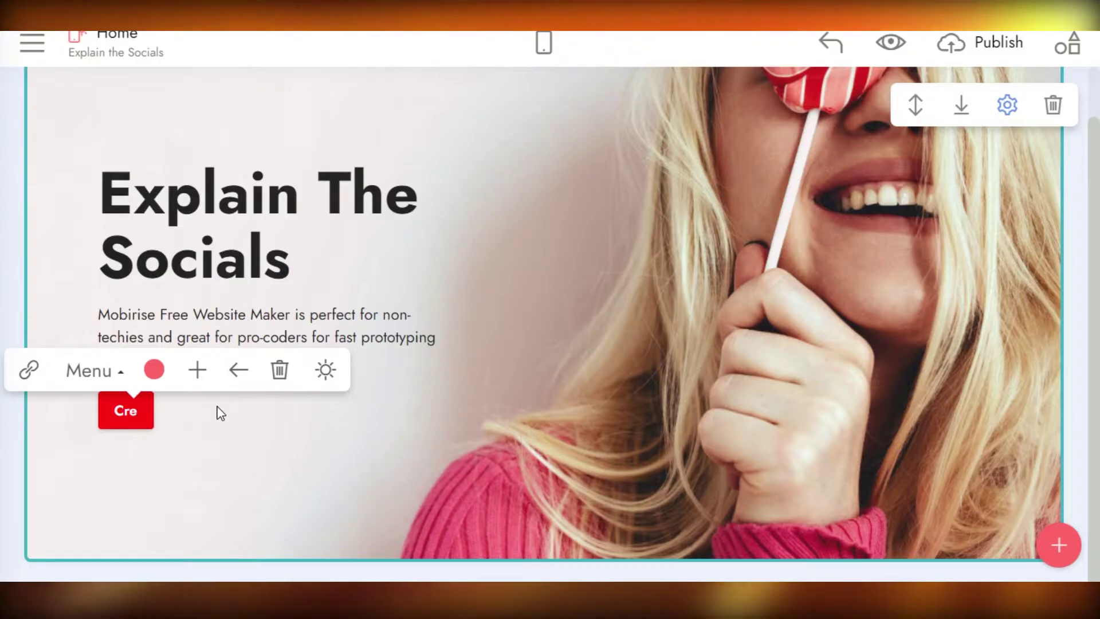
key(BackSpace)
key(BackSpace)
text(Click here)
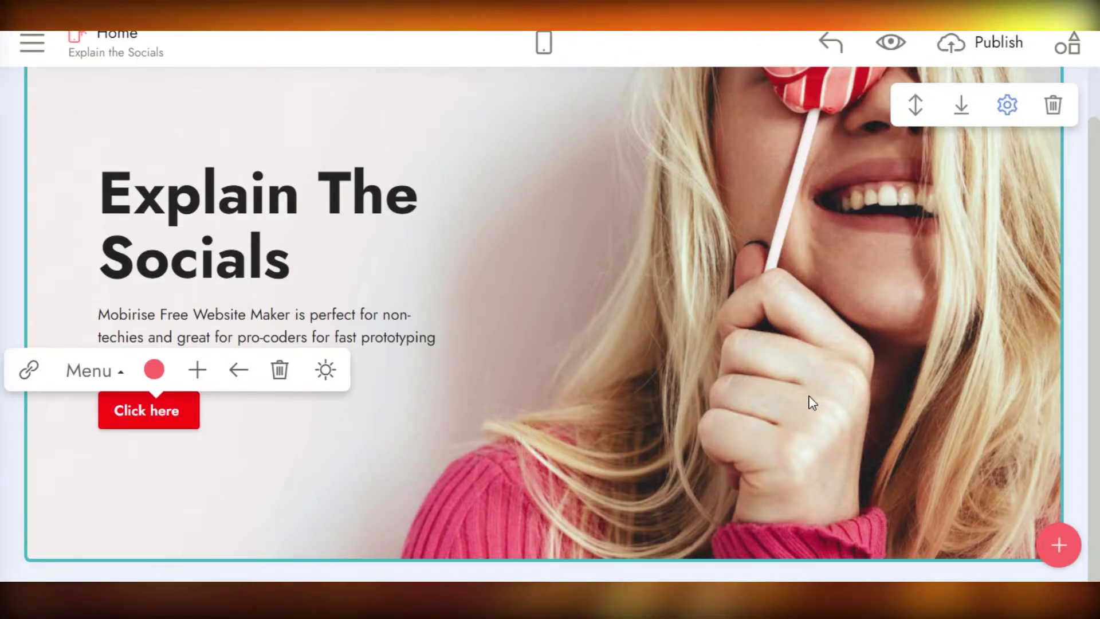
Step: Add the Features block with three image cards and Learn More buttons below the header block
click(1071, 543)
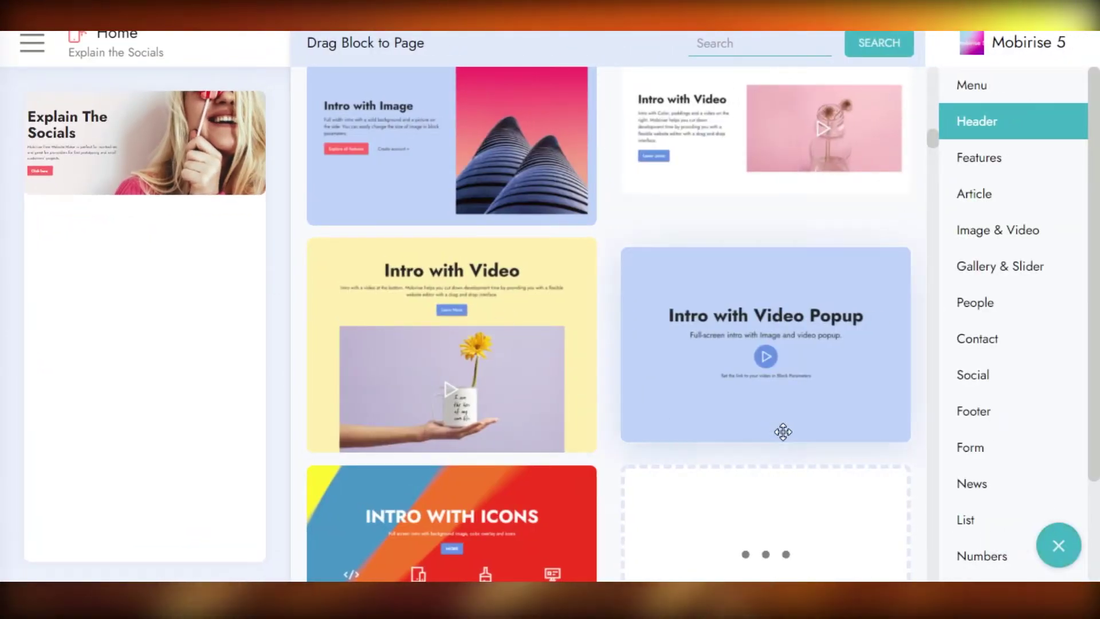
click(976, 162)
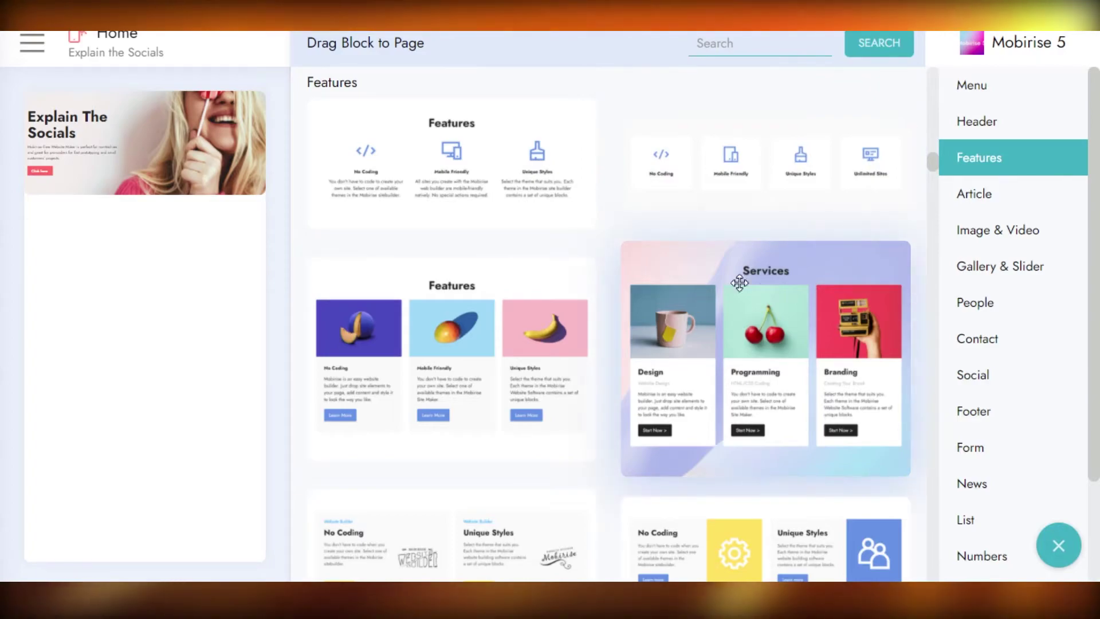
drag(595, 259, 135, 288)
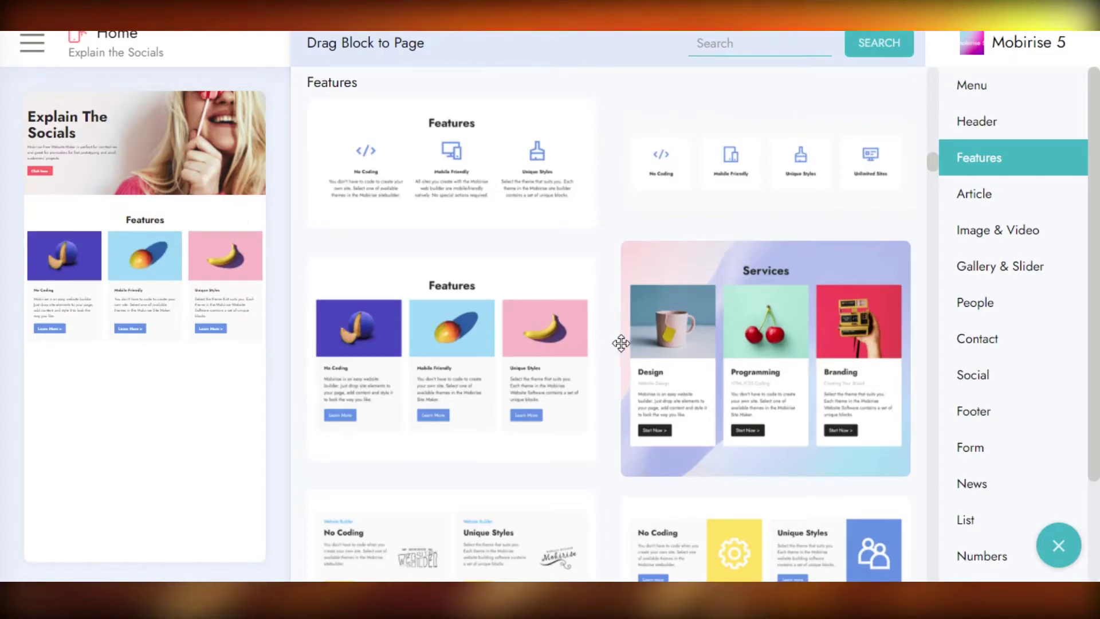
Step: Add the "How Mobirise works?" article block below the Features block
drag(933, 157, 931, 170)
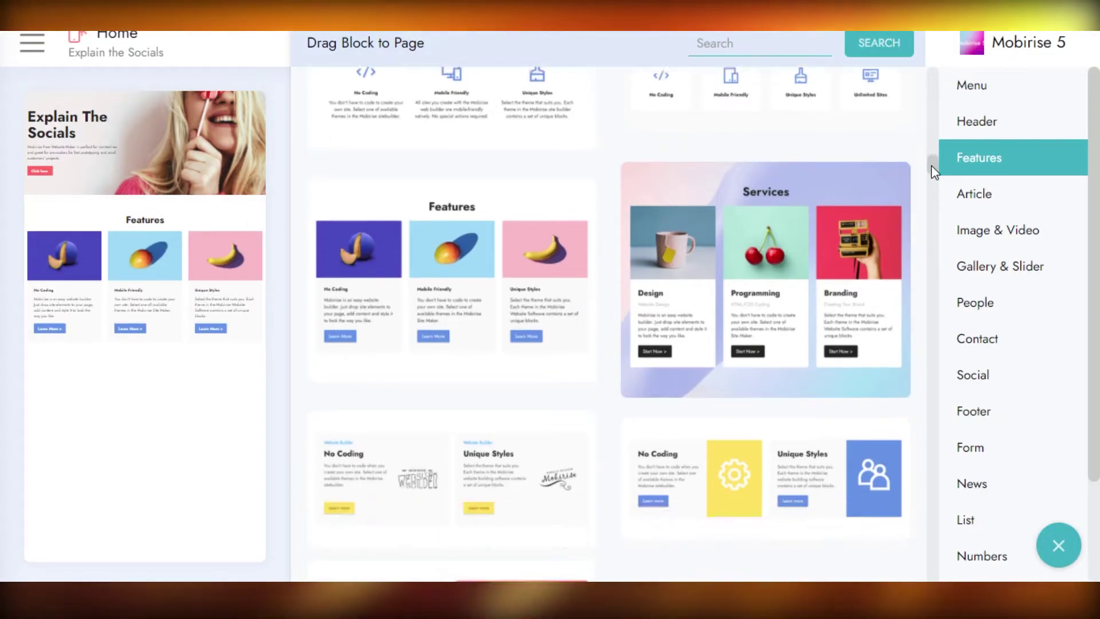
click(977, 208)
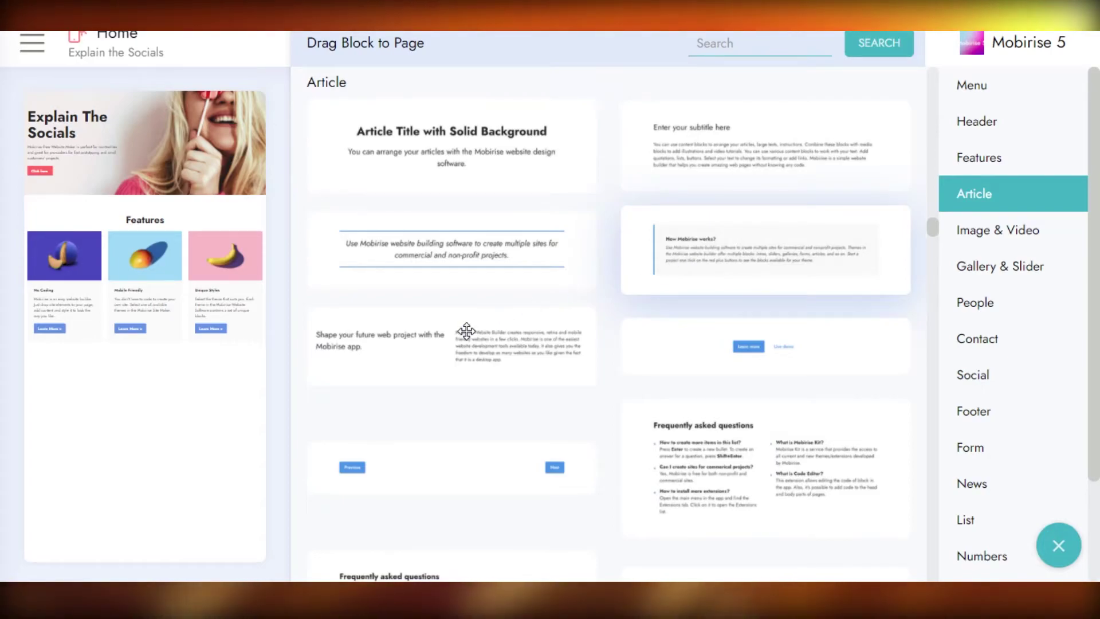
drag(232, 371, 115, 405)
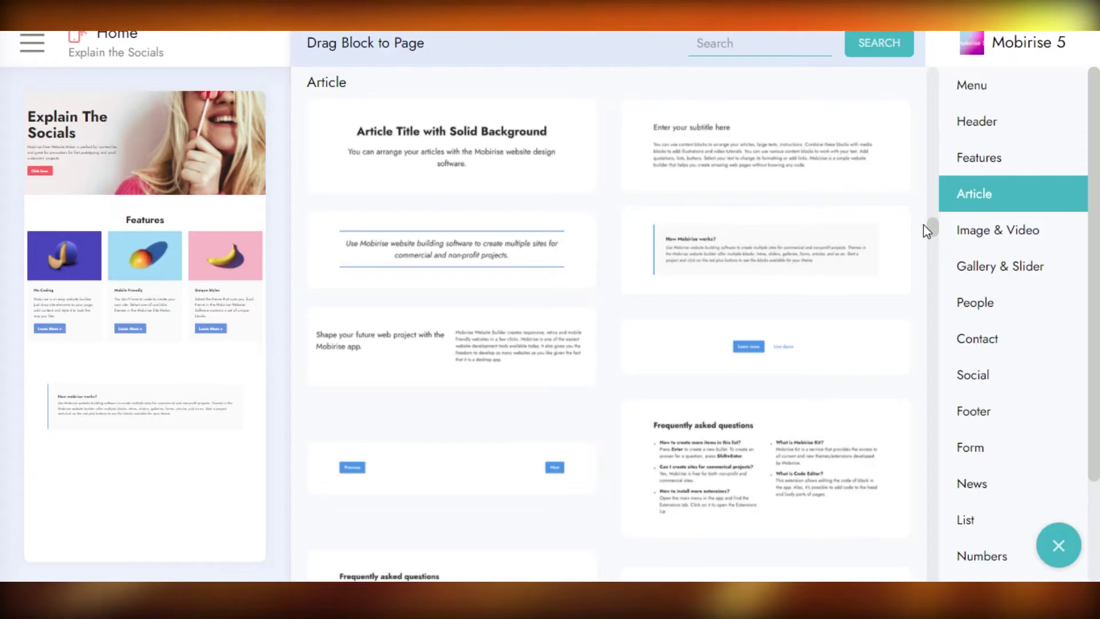
Step: Add the "Image with Description" block with the image before the text below the article block
click(1003, 245)
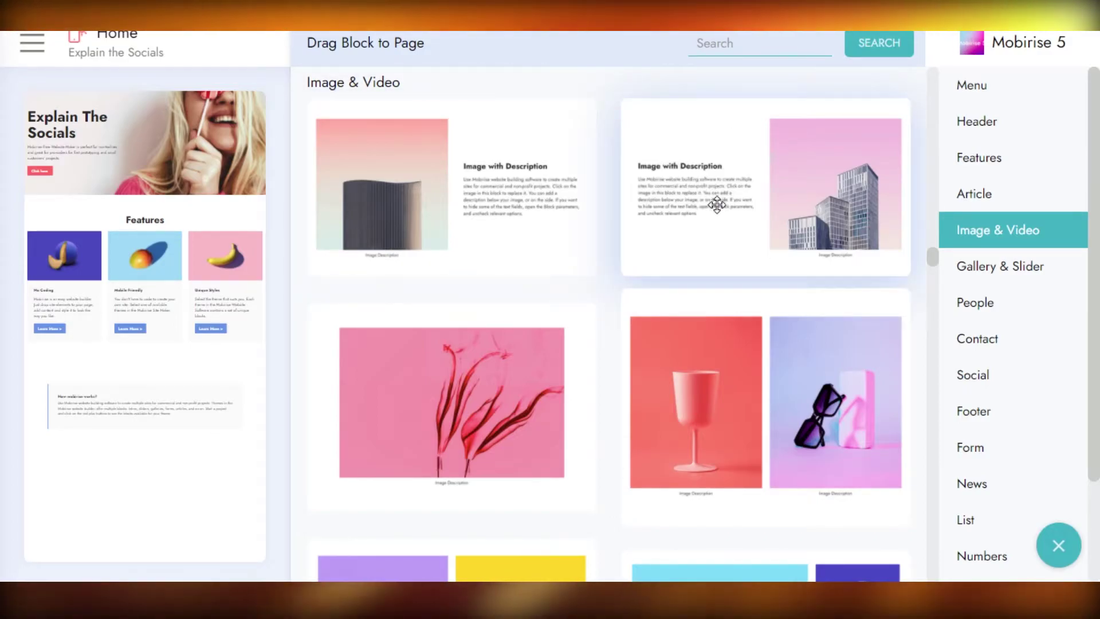
mouse_move(932, 245)
mouse_down()
mouse_move(938, 343)
mouse_move(936, 255)
mouse_up()
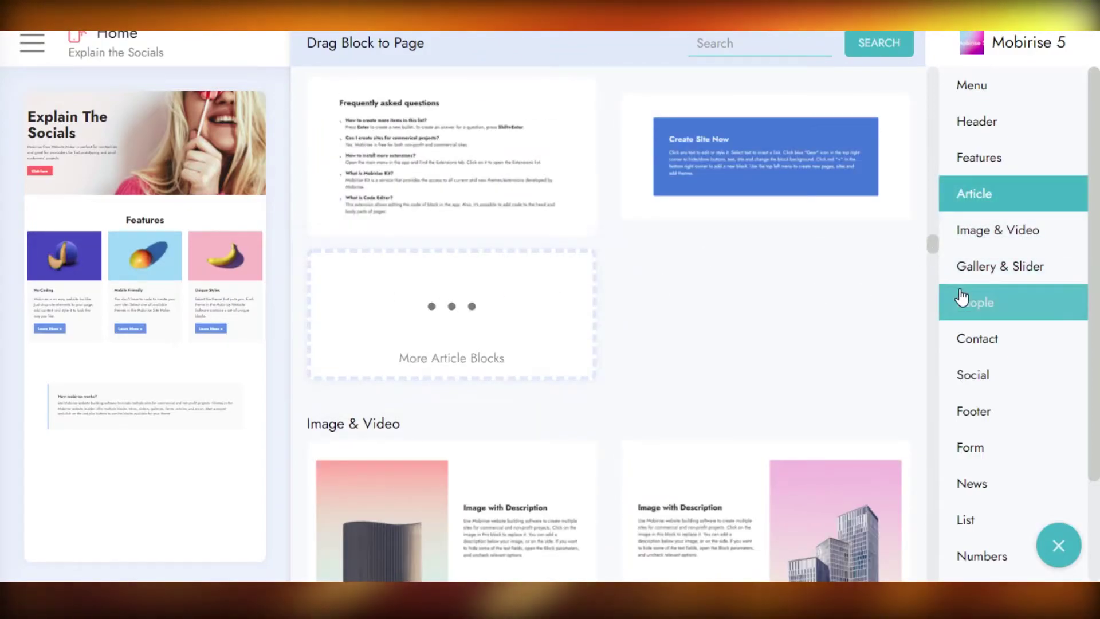
scroll(934, 250, down, 3)
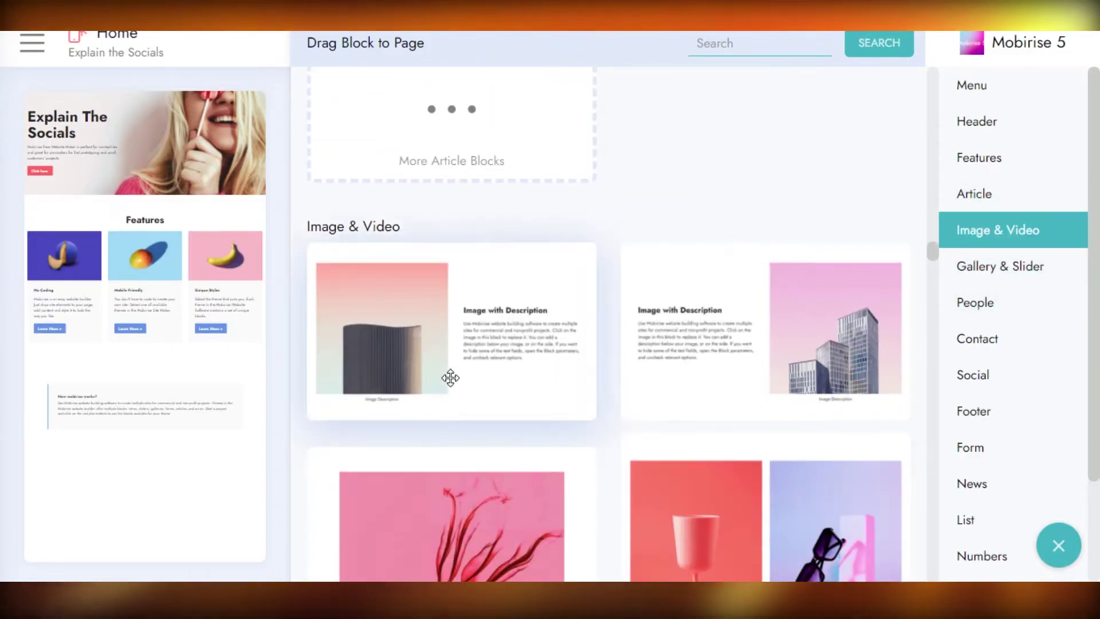
drag(450, 378, 126, 481)
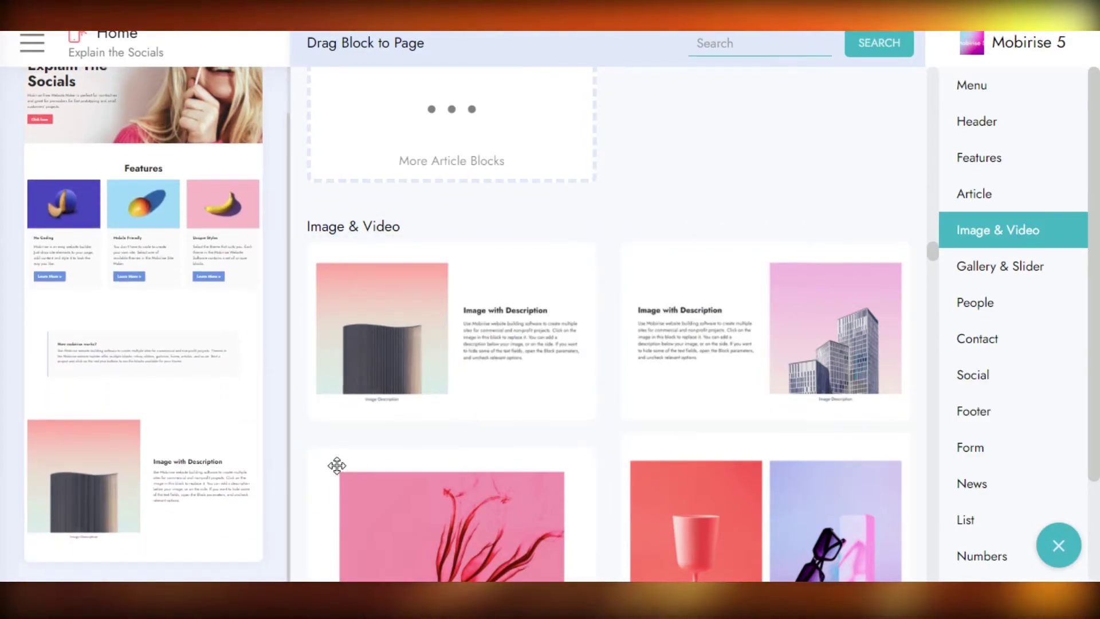
Step: Look through the Gallery & Slider and People blocks and add the three-person "Our team" block below the image block
click(994, 280)
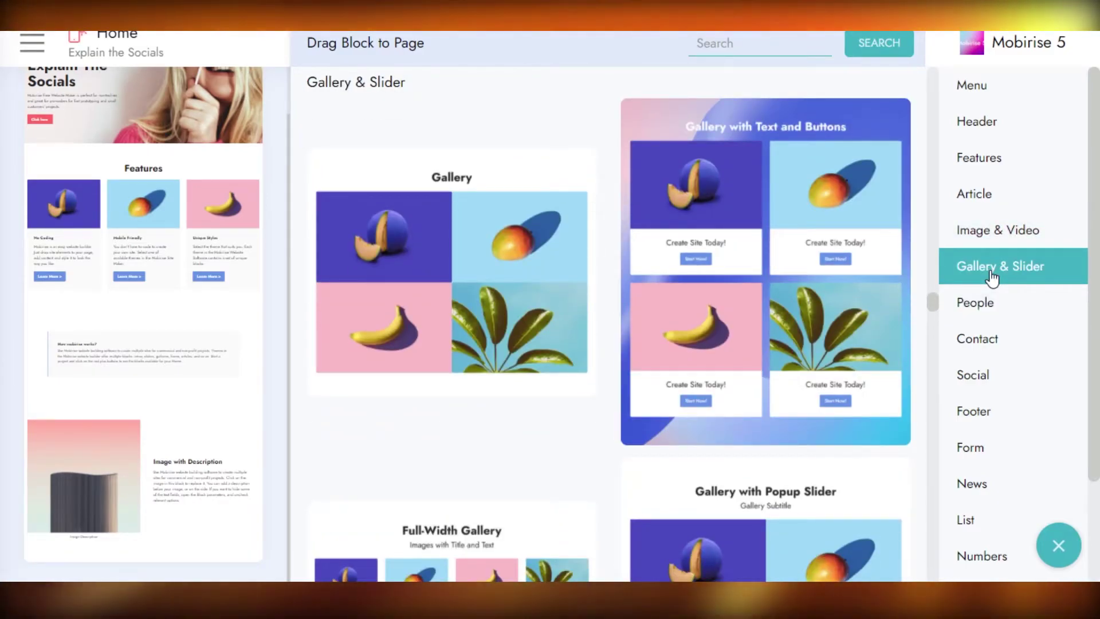
drag(933, 305, 935, 329)
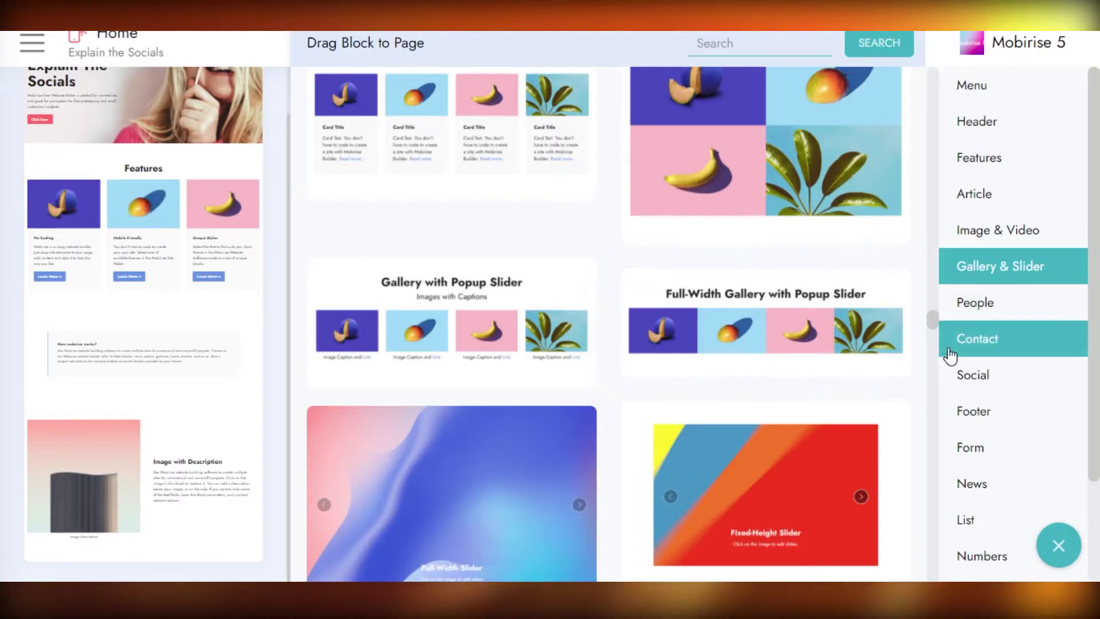
drag(933, 319, 934, 343)
scroll(934, 343, down, 1)
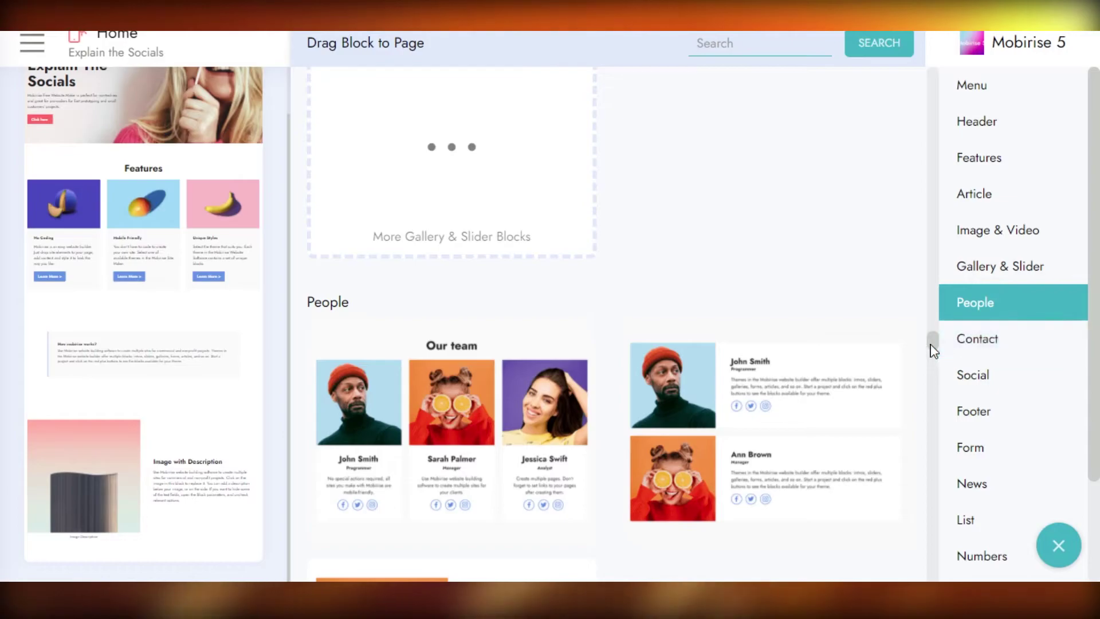
scroll(933, 352, down, 1)
scroll(933, 361, down, 6)
scroll(933, 364, up, 2)
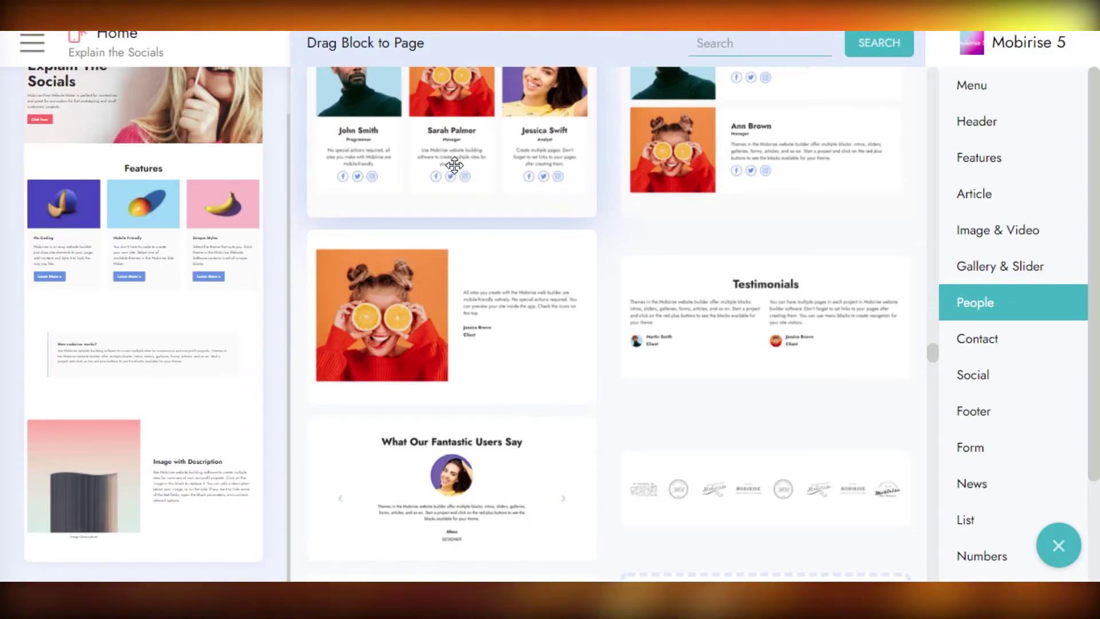
scroll(487, 218, up, 3)
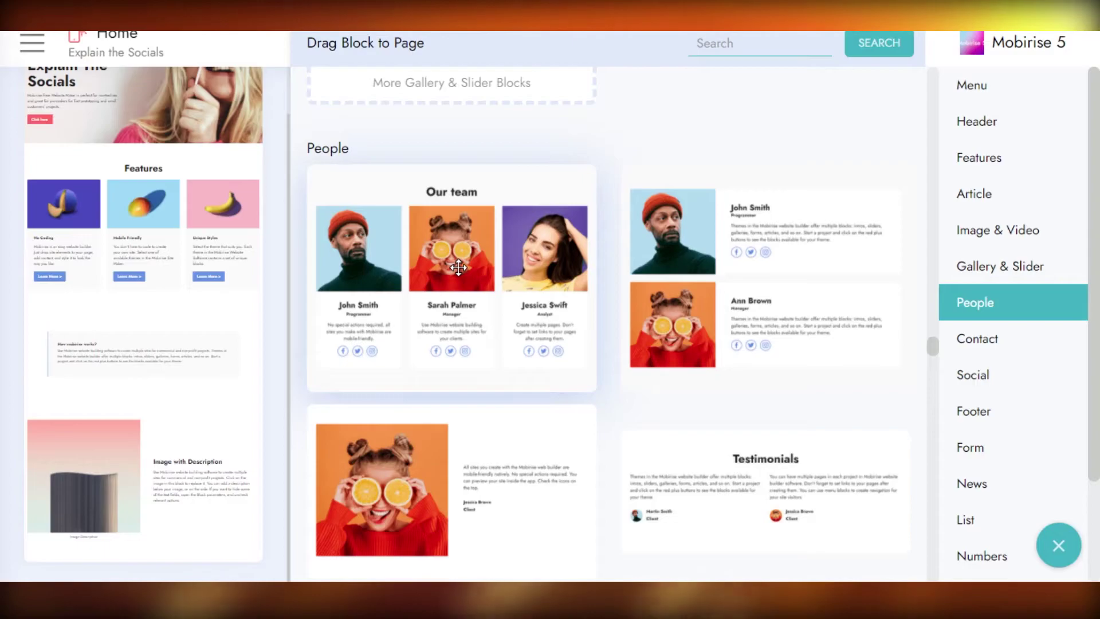
drag(458, 266, 131, 559)
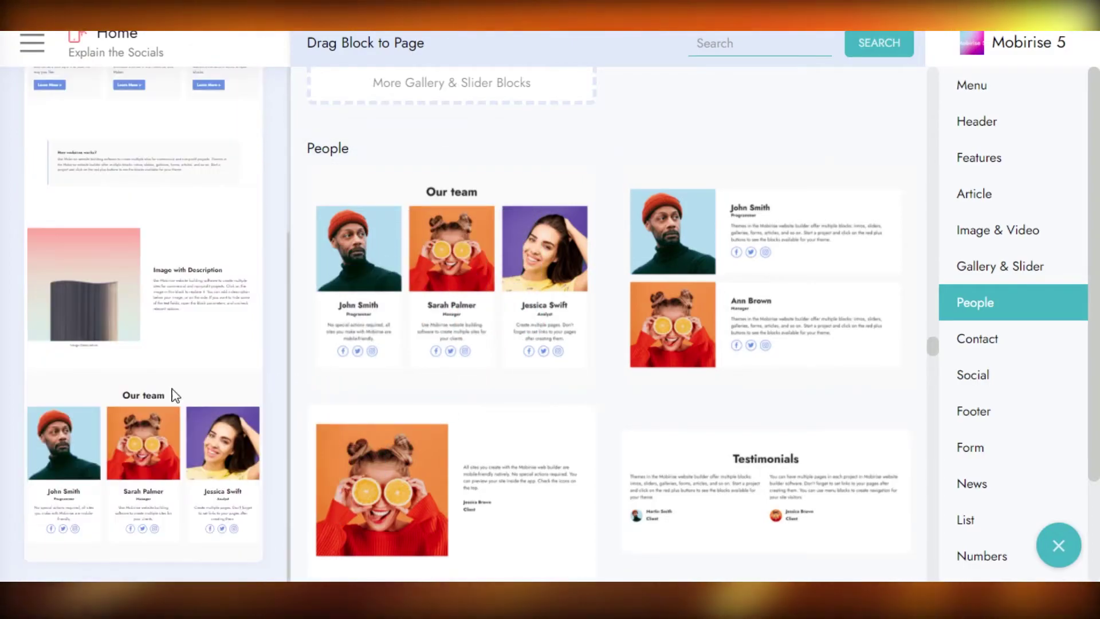
Step: Add the Contacts block with phone, email and map below the team block, followed by the dark four-column footer with social icons
click(993, 344)
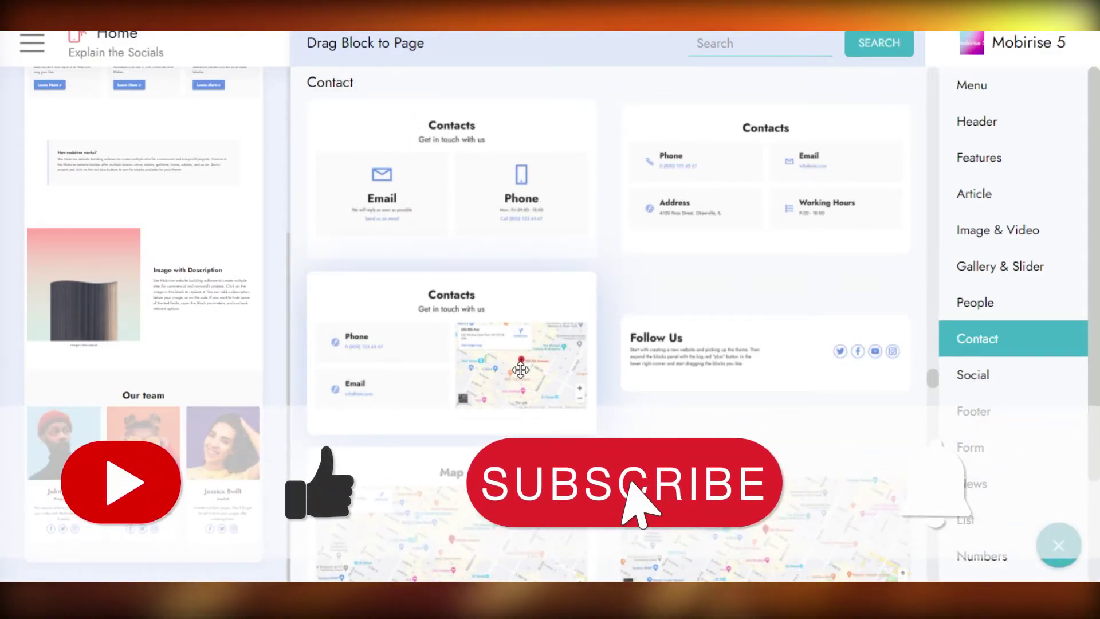
drag(434, 332, 155, 573)
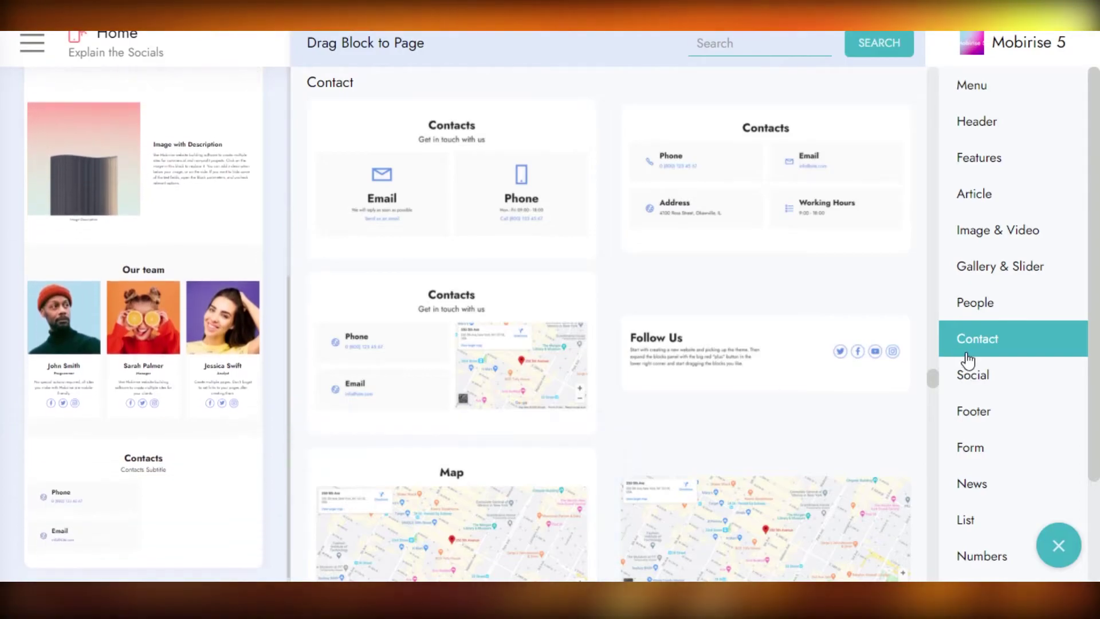
click(977, 374)
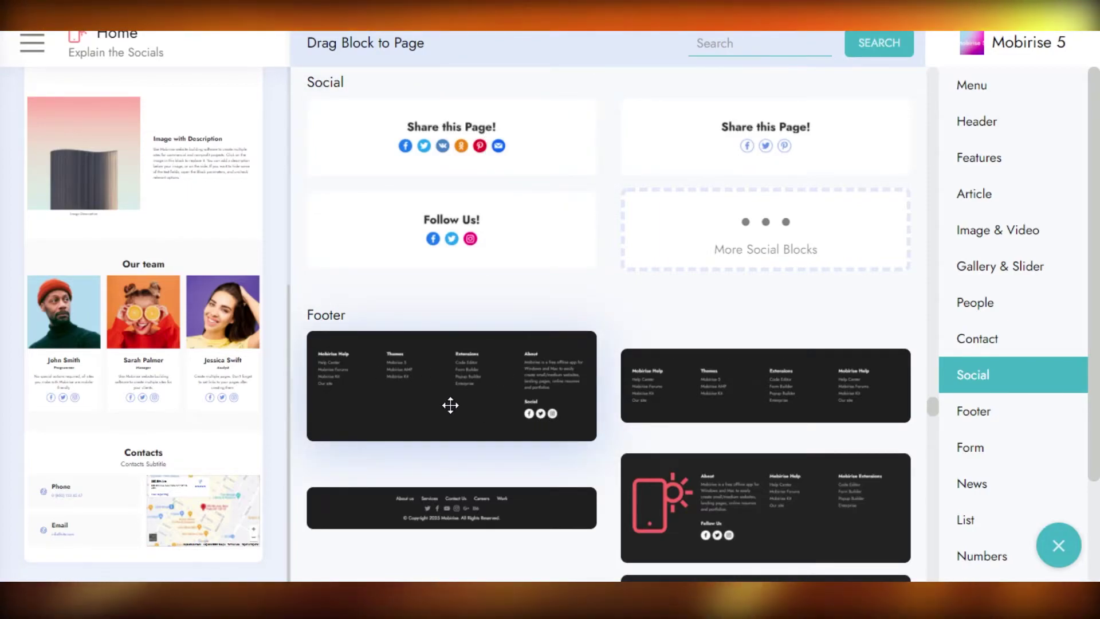
drag(448, 407, 128, 580)
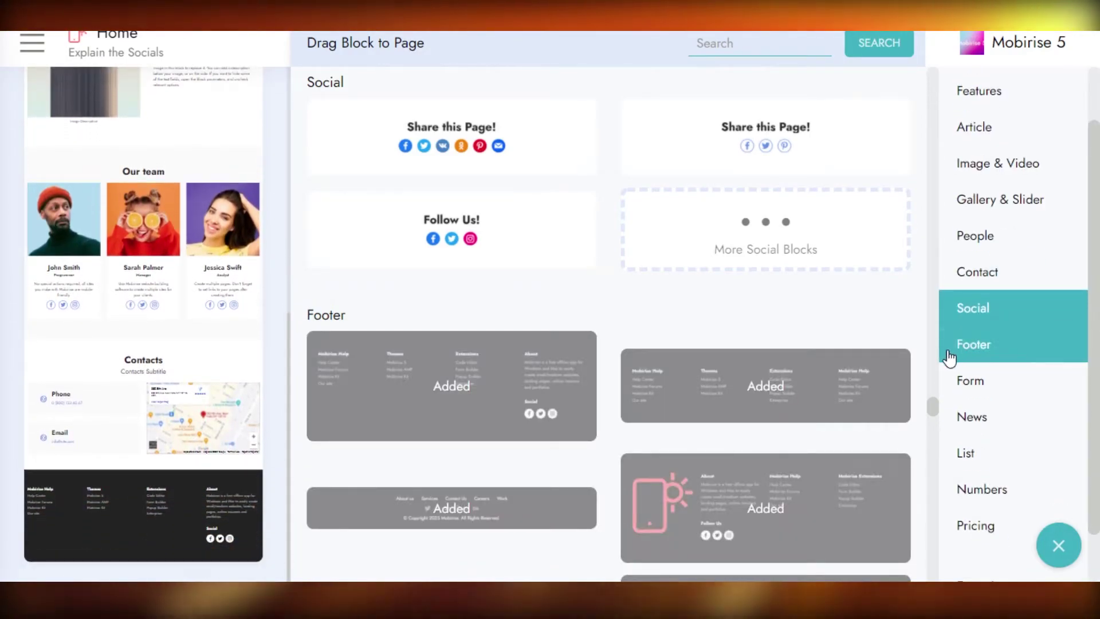
Step: Examine the available Form, News, List, Numbers and Pricing blocks, and return to the page editor
click(970, 384)
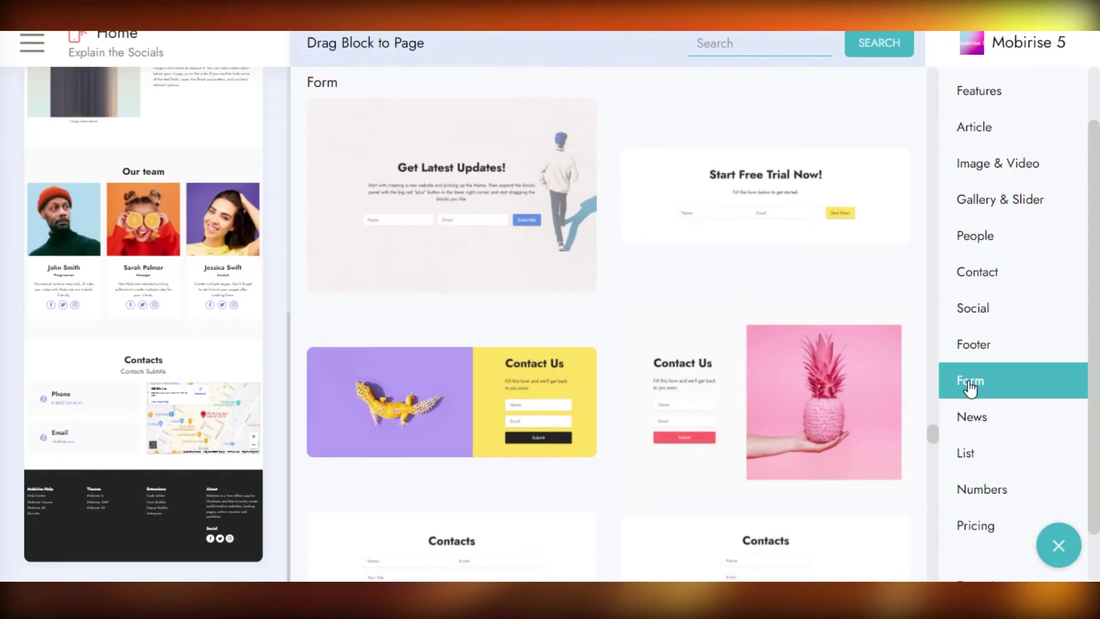
click(1006, 419)
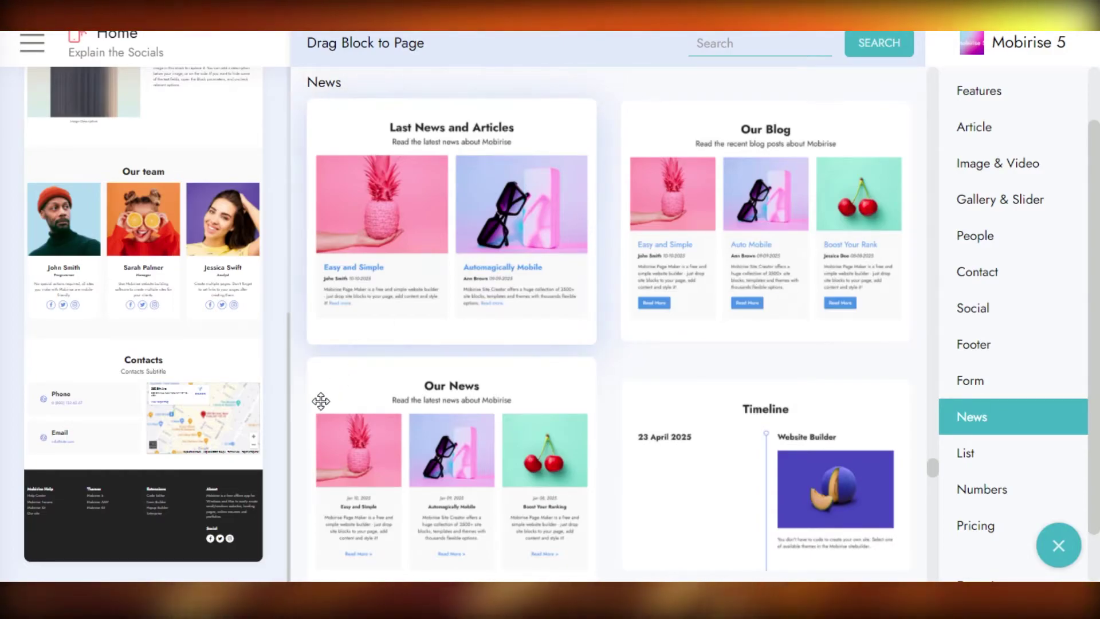
click(986, 465)
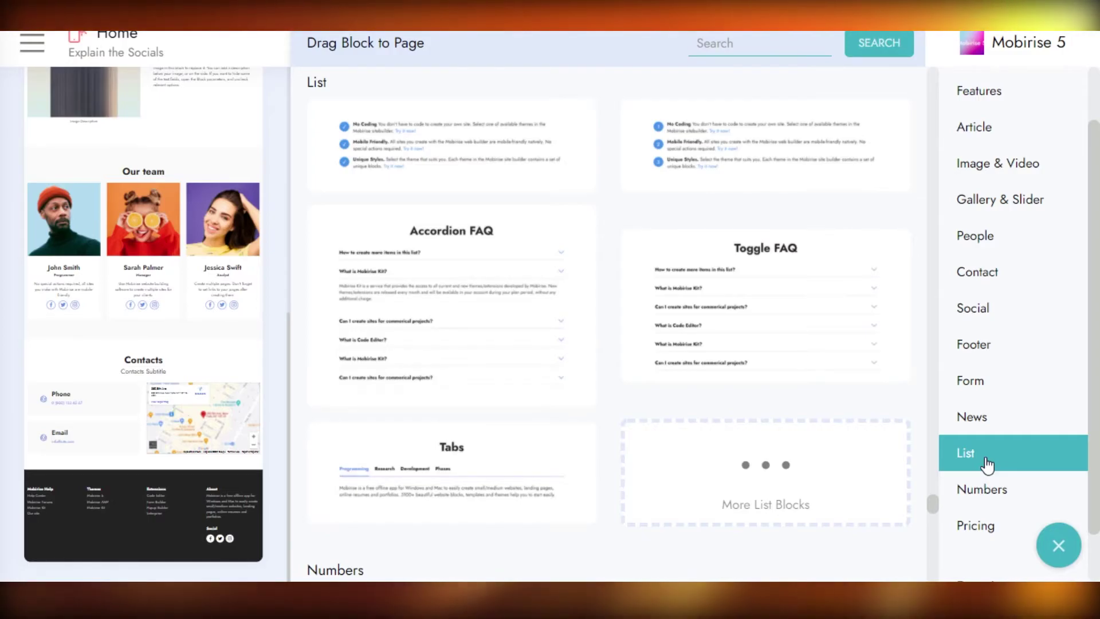
click(983, 499)
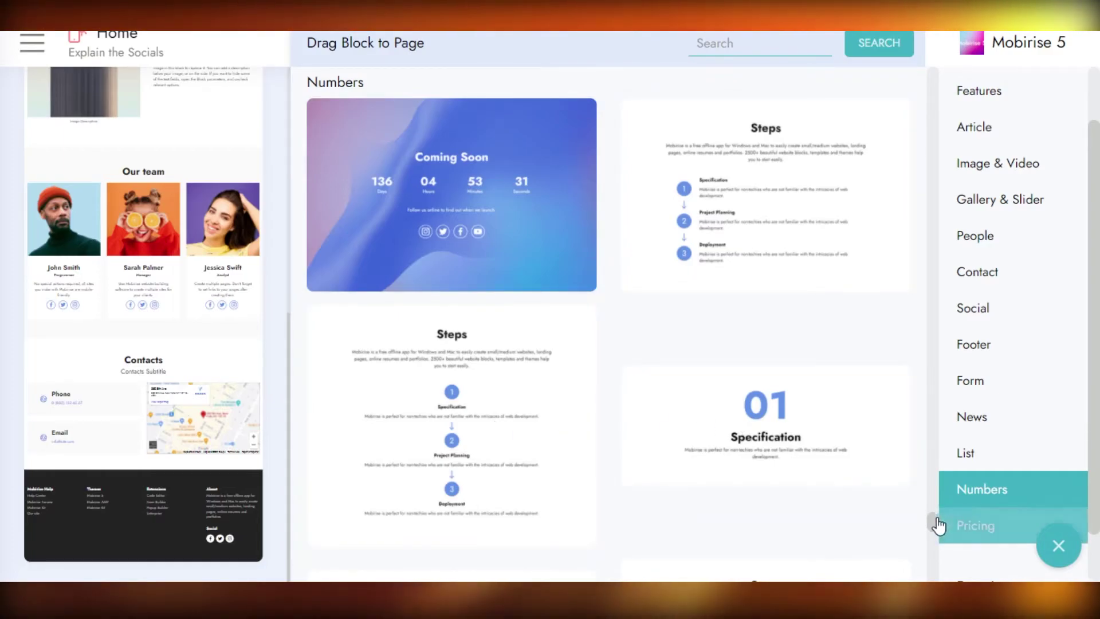
drag(936, 523, 935, 558)
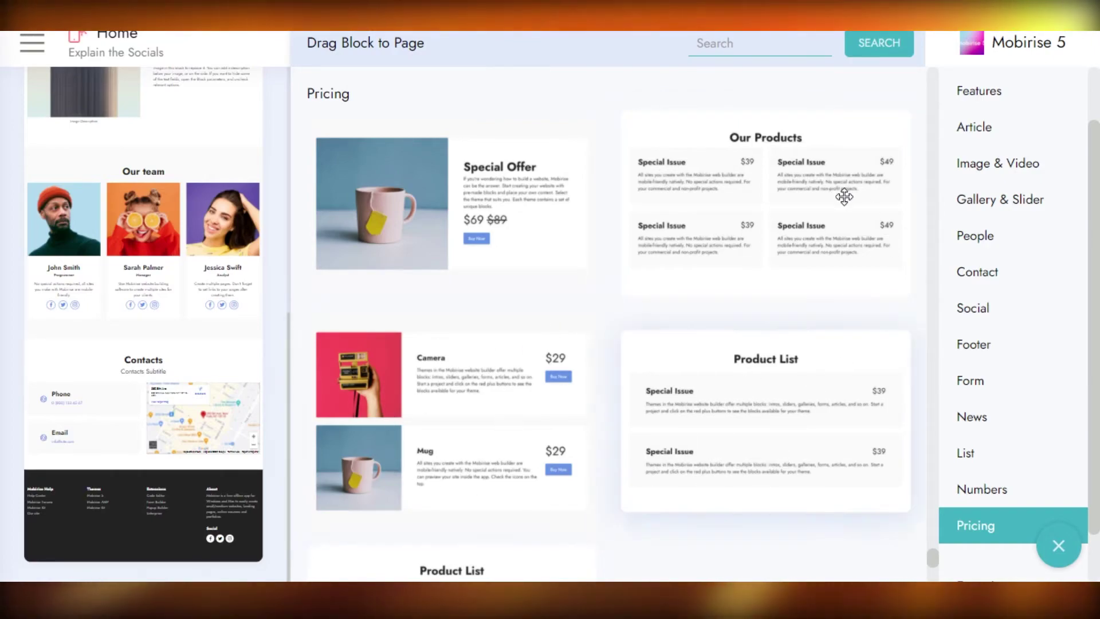
drag(933, 560, 932, 412)
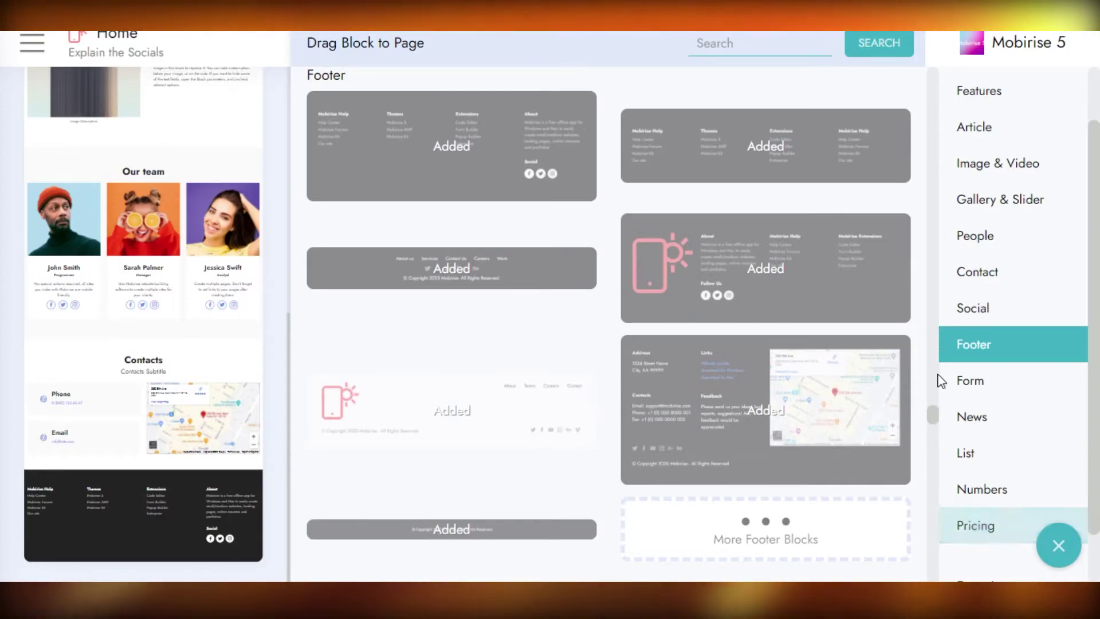
drag(934, 416, 935, 323)
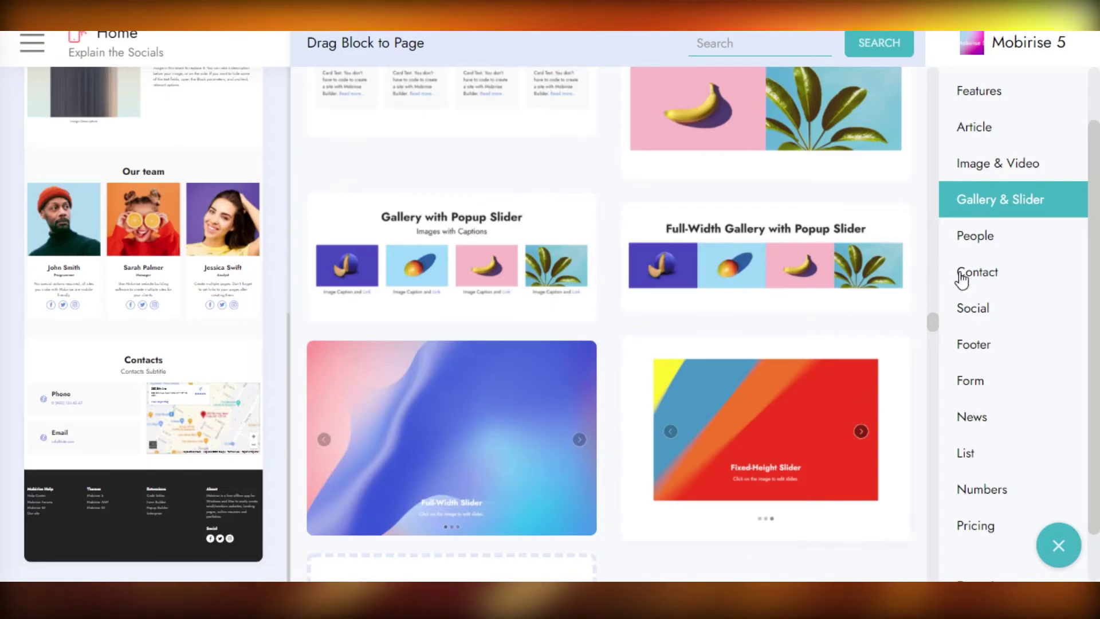
click(217, 133)
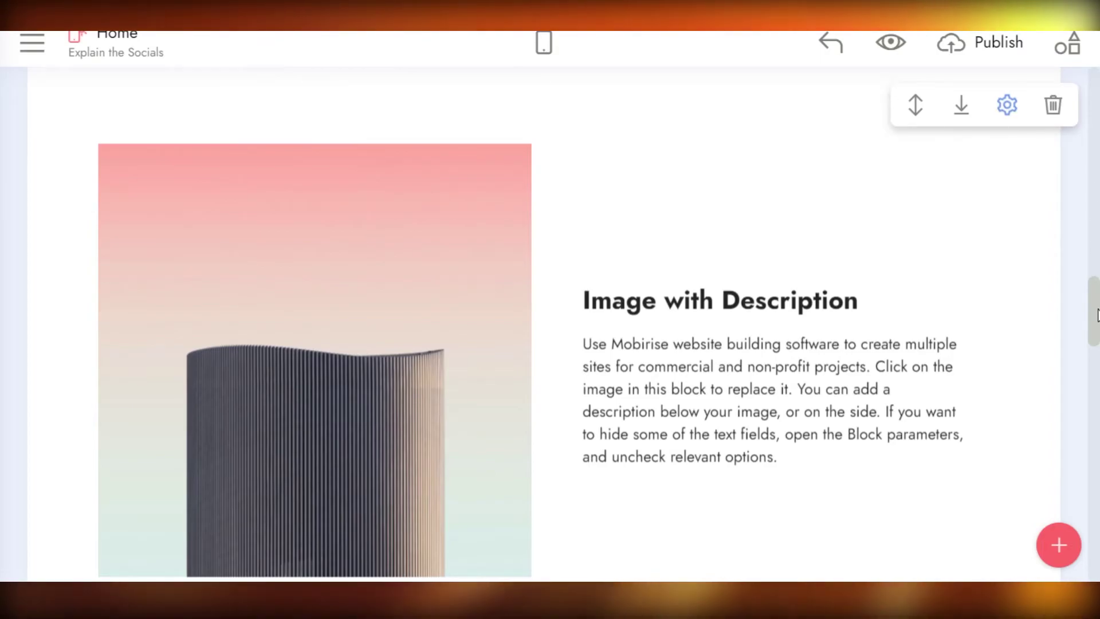
Step: Review the assembled page from the header down to the footer, and inspect the cards in the Features block
scroll(1094, 266, up, 5)
scroll(1095, 285, up, 15)
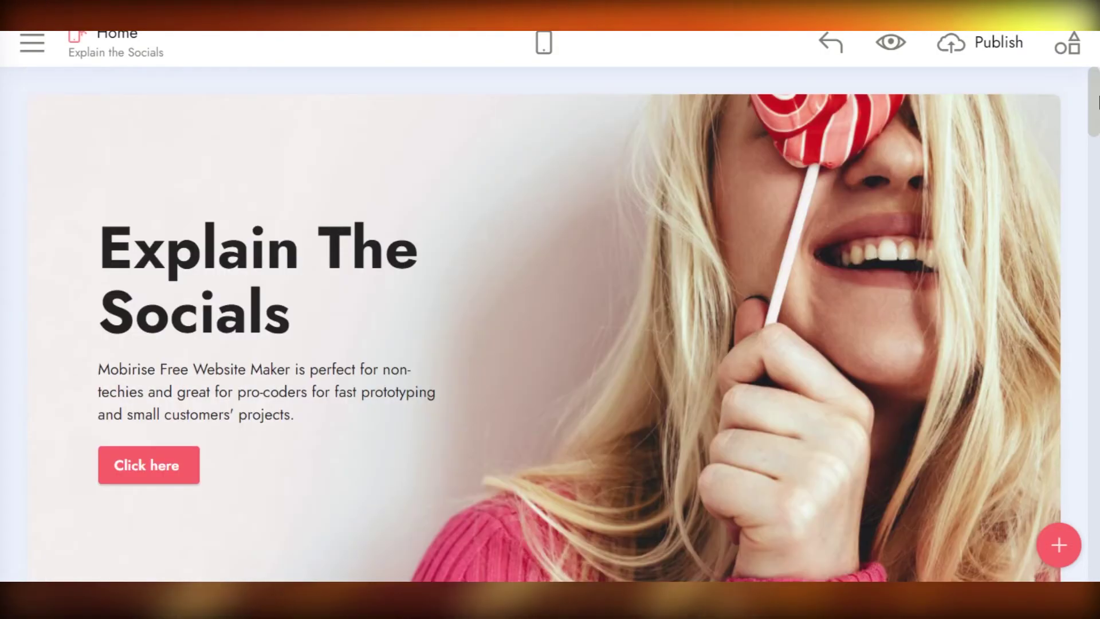
scroll(1097, 189, down, 10)
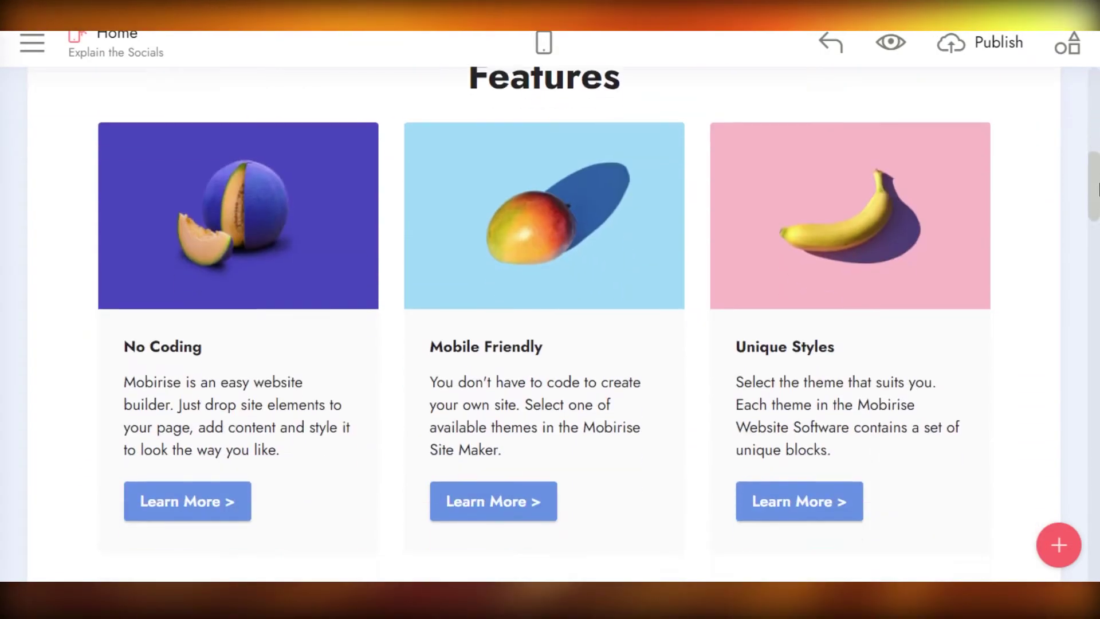
drag(1097, 189, 1097, 580)
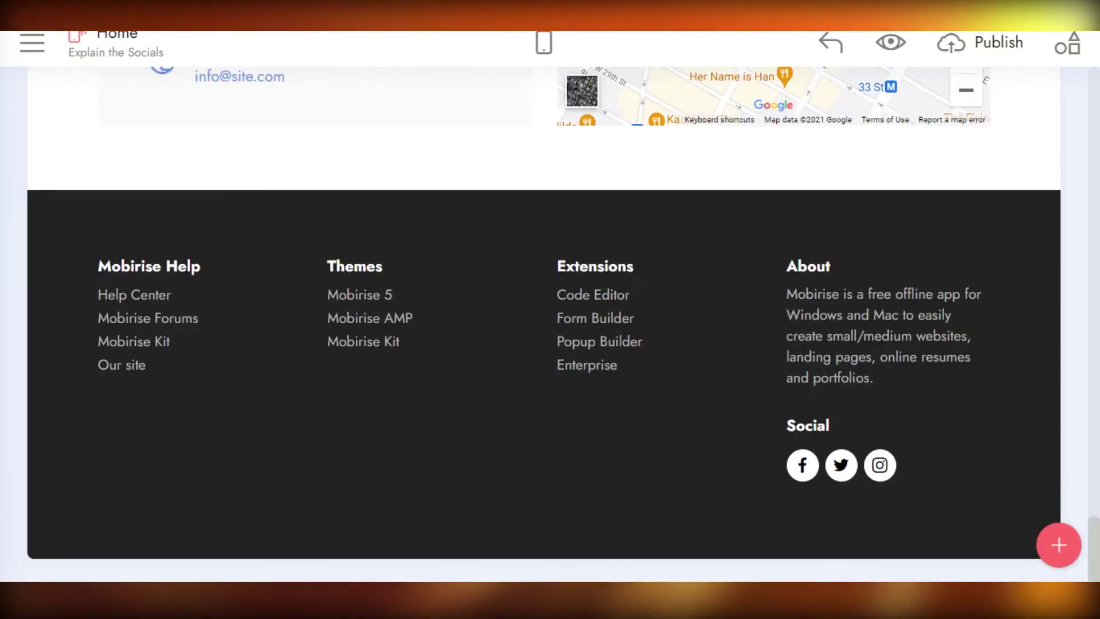
drag(1097, 495, 1098, 87)
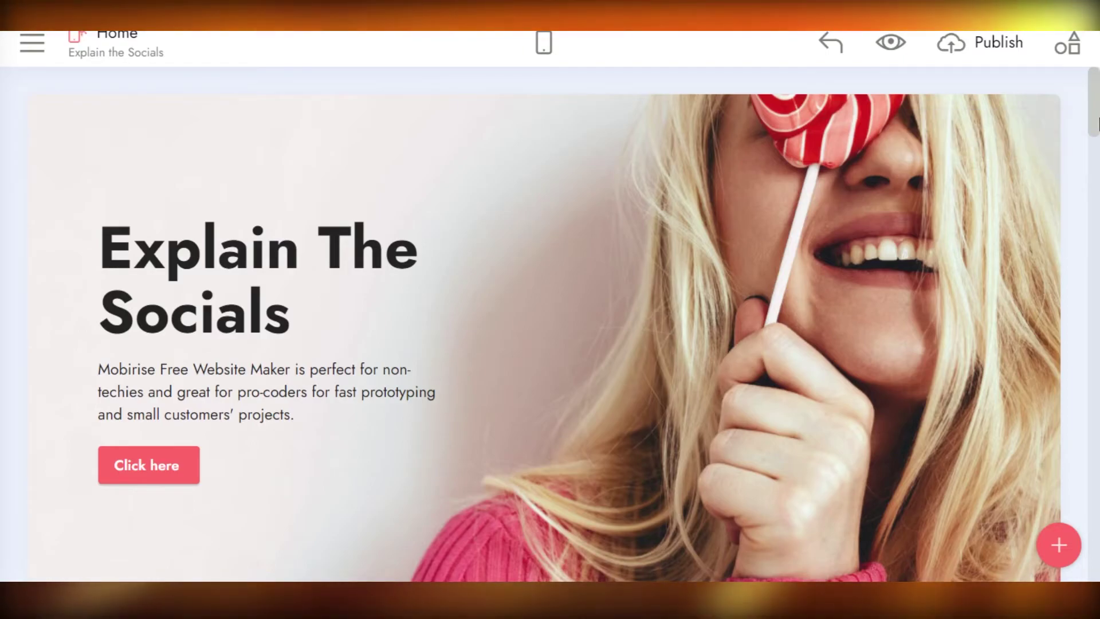
mouse_move(418, 270)
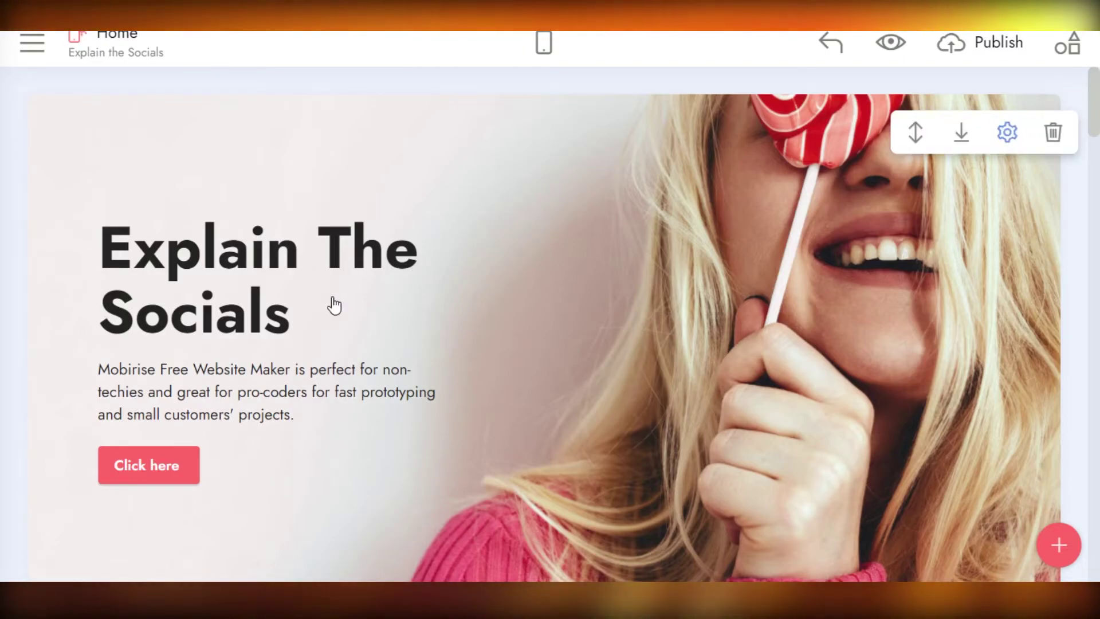
drag(1098, 122, 1098, 208)
mouse_move(561, 243)
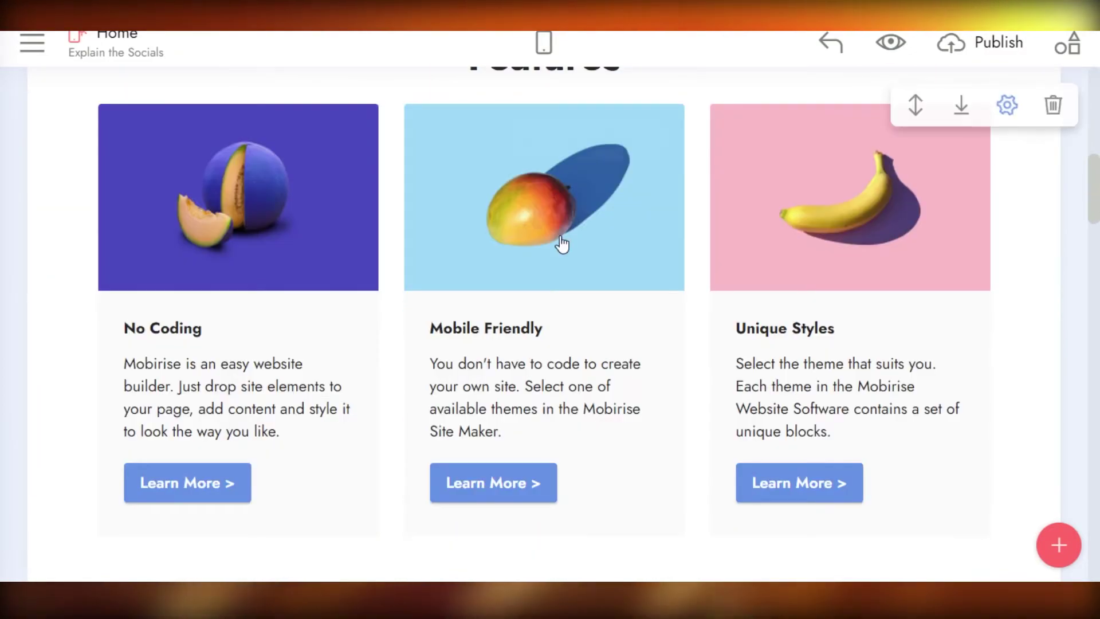
mouse_move(211, 331)
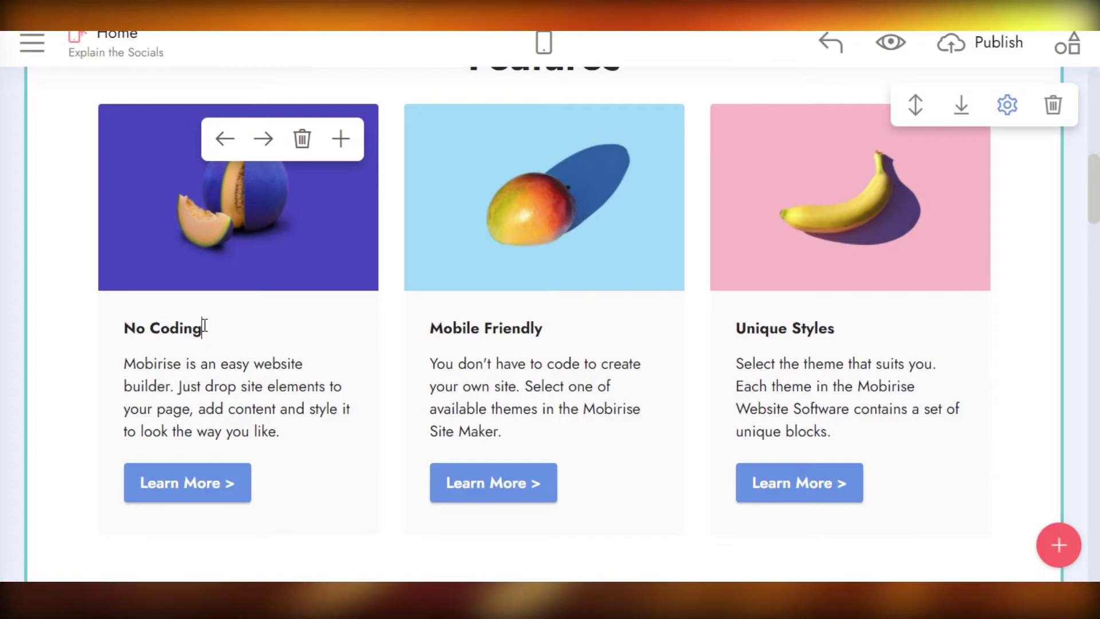
Step: Replace the heading of the first Features card with "Videos"
click(205, 329)
key(ctrl+a)
key(BackSpace)
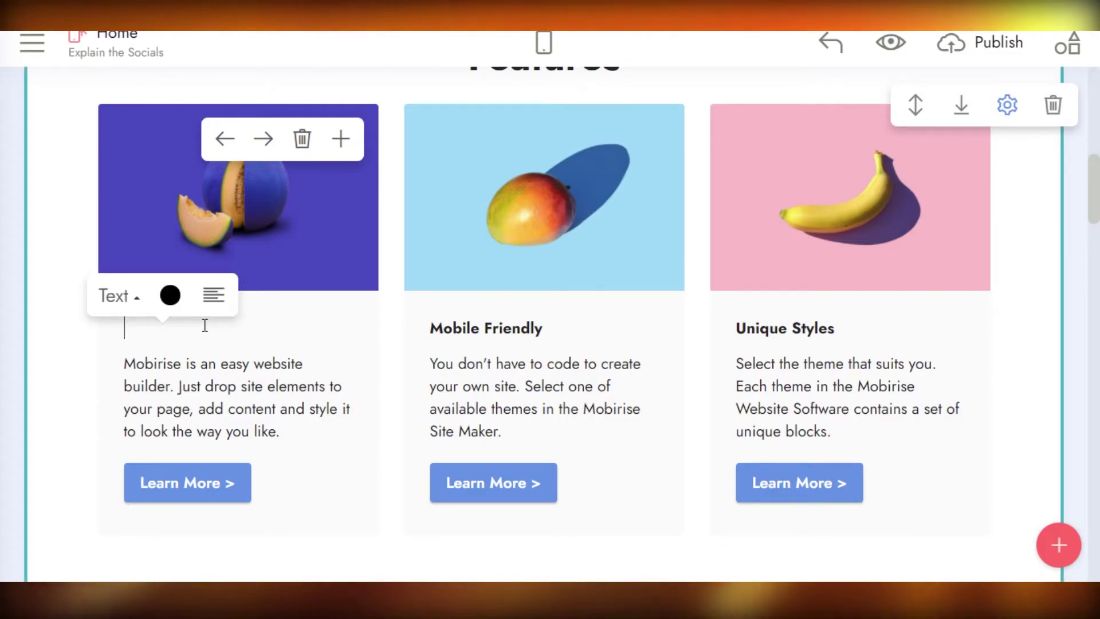
text(Videos)
click(322, 297)
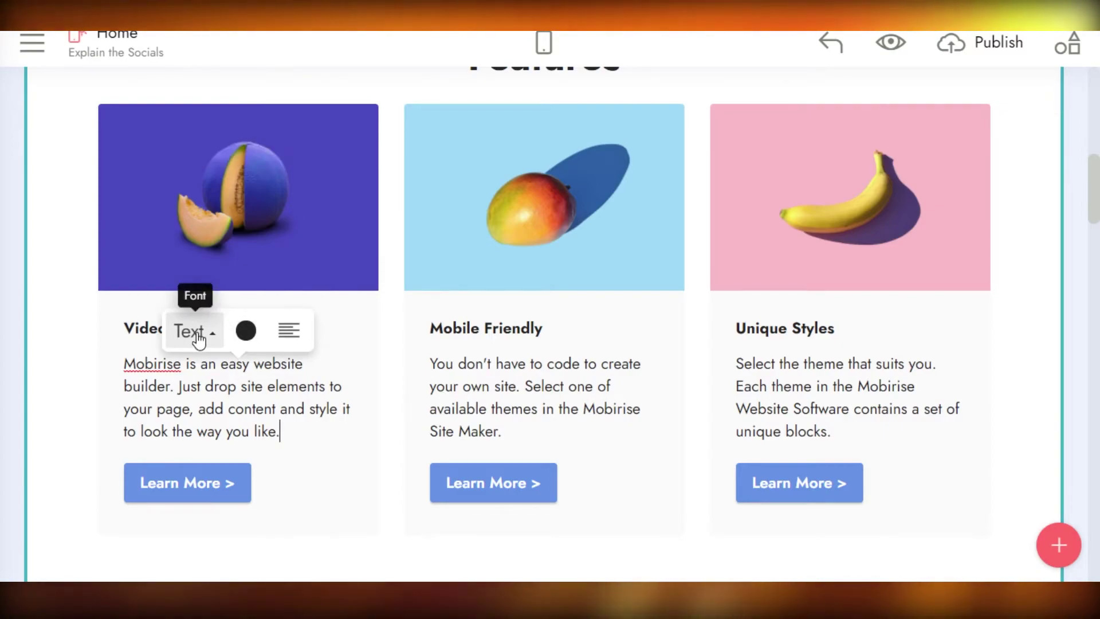
Step: Inspect the link options for the first Features card's "Learn More" button and close them without inserting a link
click(247, 490)
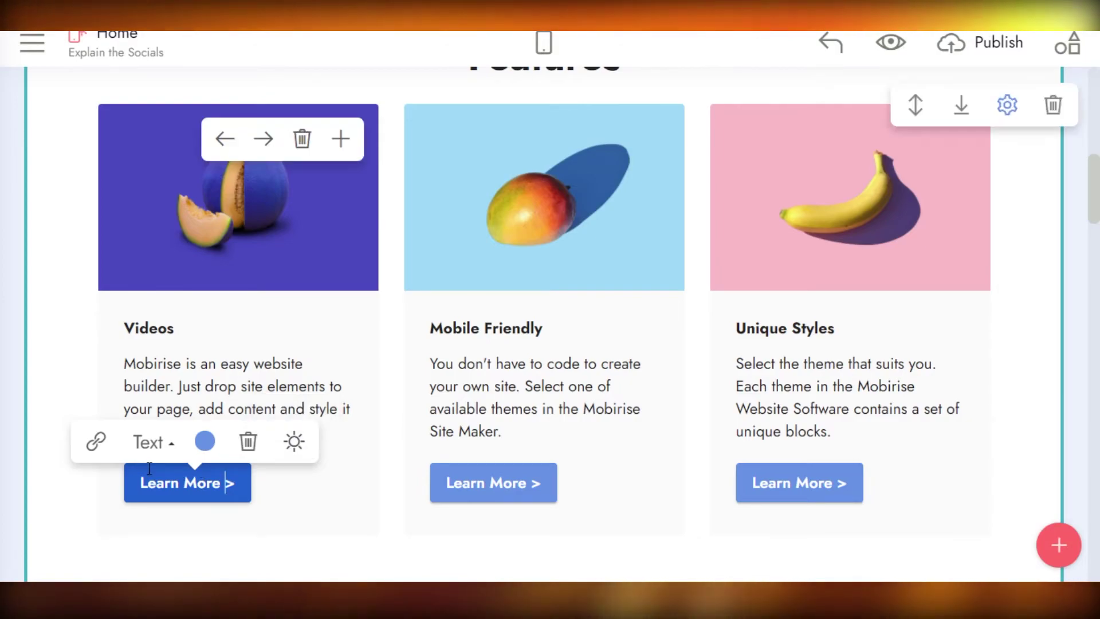
click(92, 444)
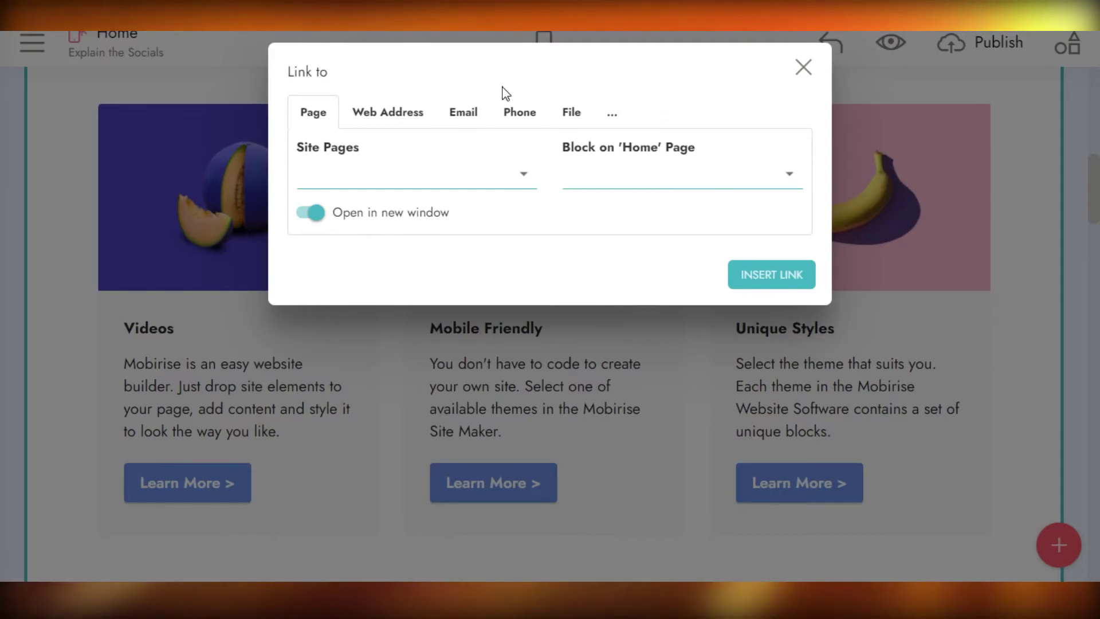
click(802, 70)
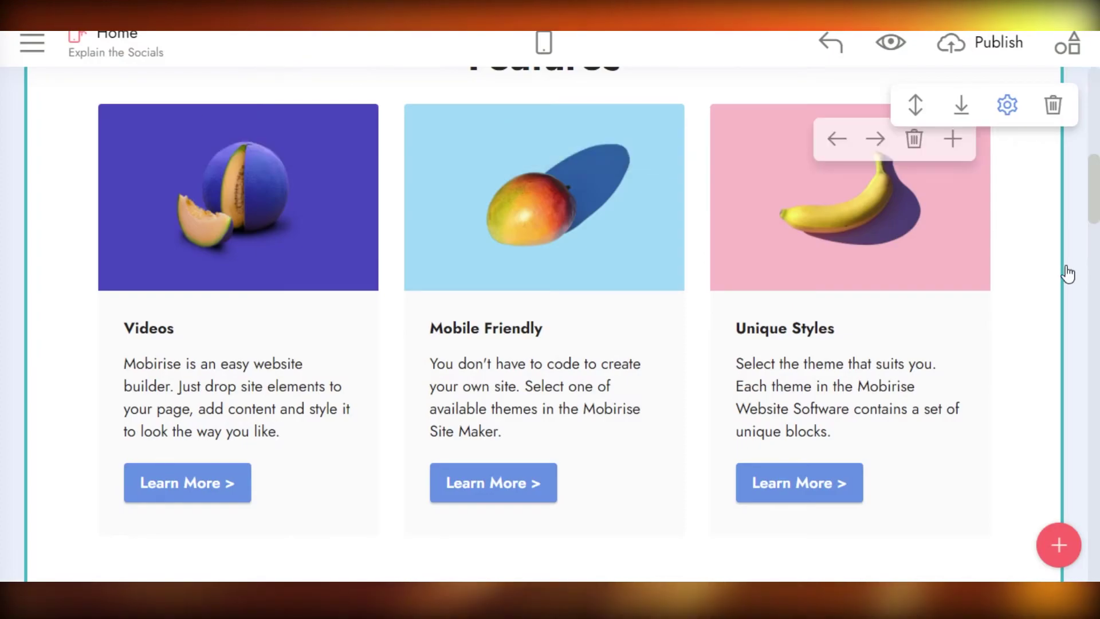
Step: Examine the free online image library offered for the first Features card and close it without choosing an image
scroll(1089, 211, down, 2)
scroll(584, 267, up, 1)
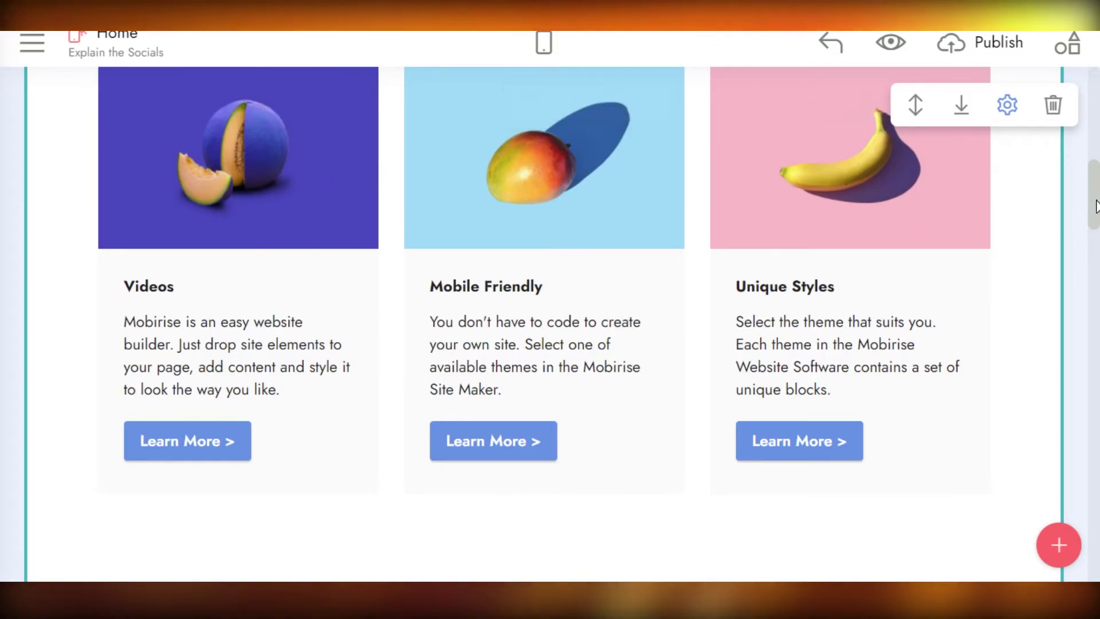
scroll(892, 189, up, 2)
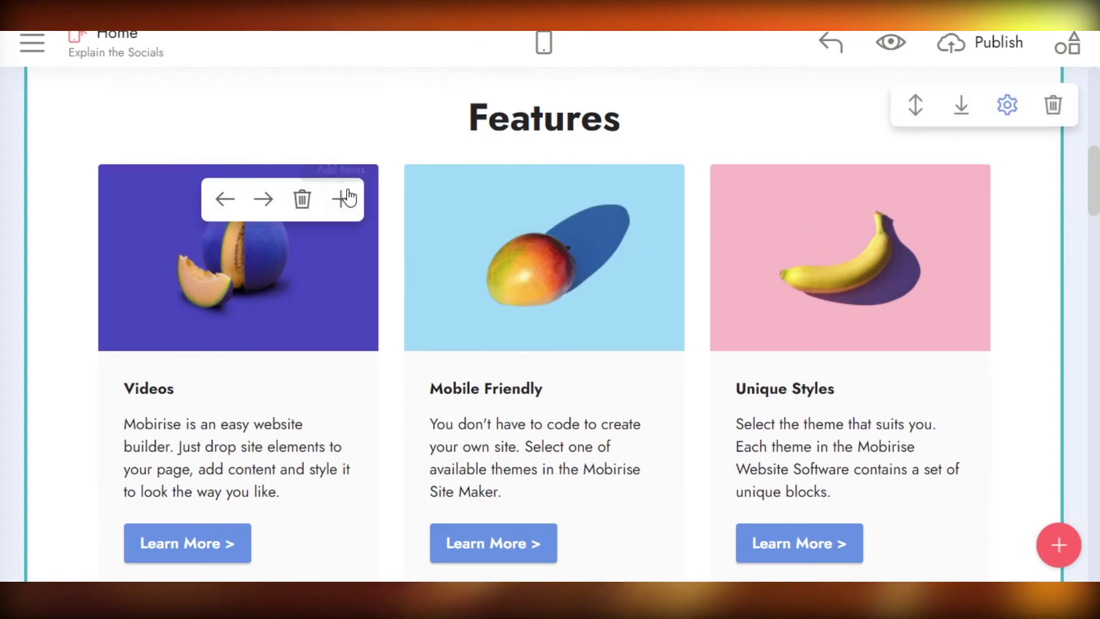
click(340, 202)
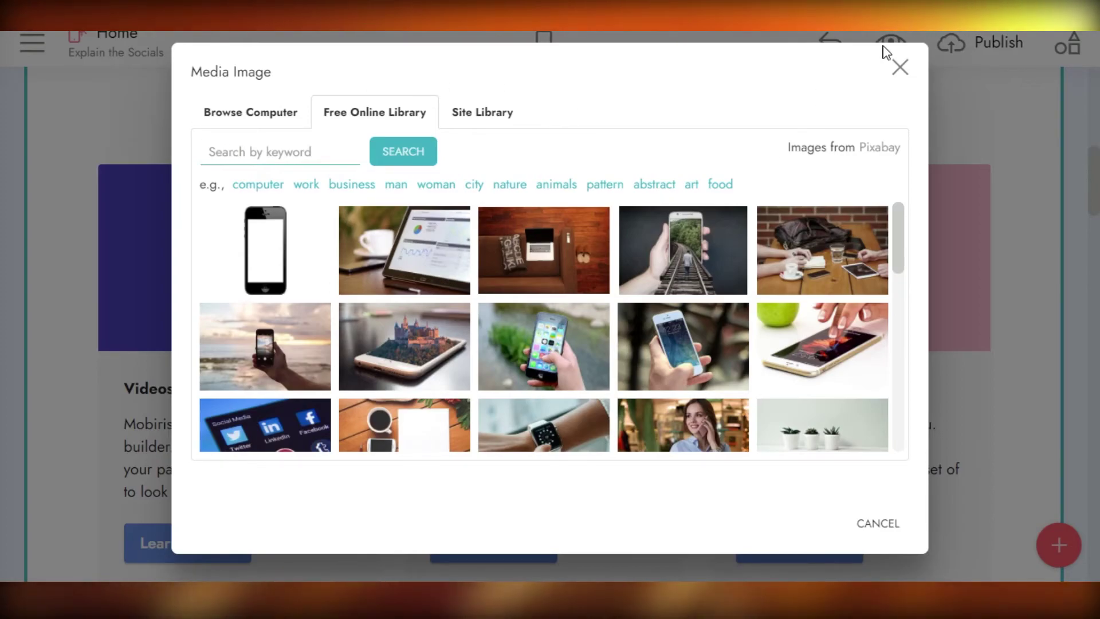
click(899, 68)
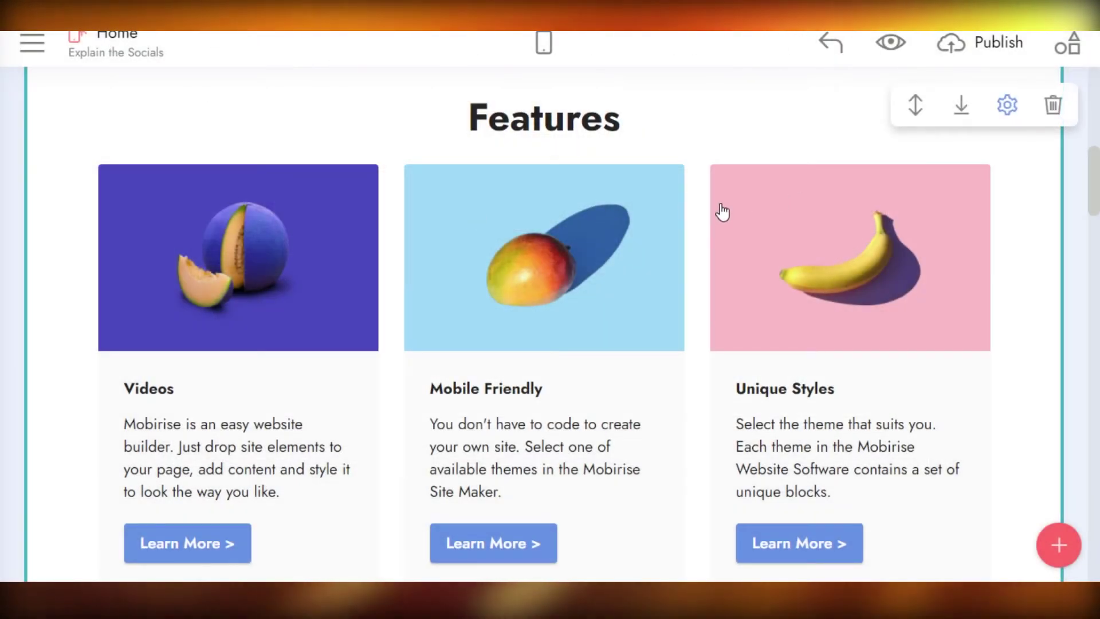
Step: Append "ADD WHATEVER I WANT TO" to the end of the paragraph under "How mobirise works?"
drag(1097, 169, 1097, 246)
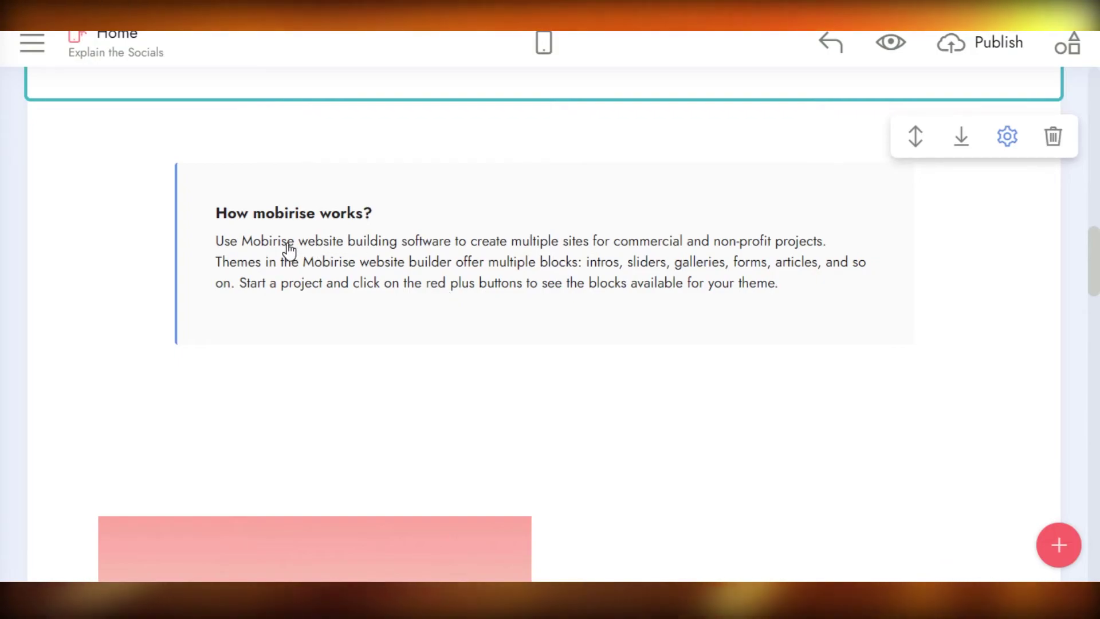
click(780, 284)
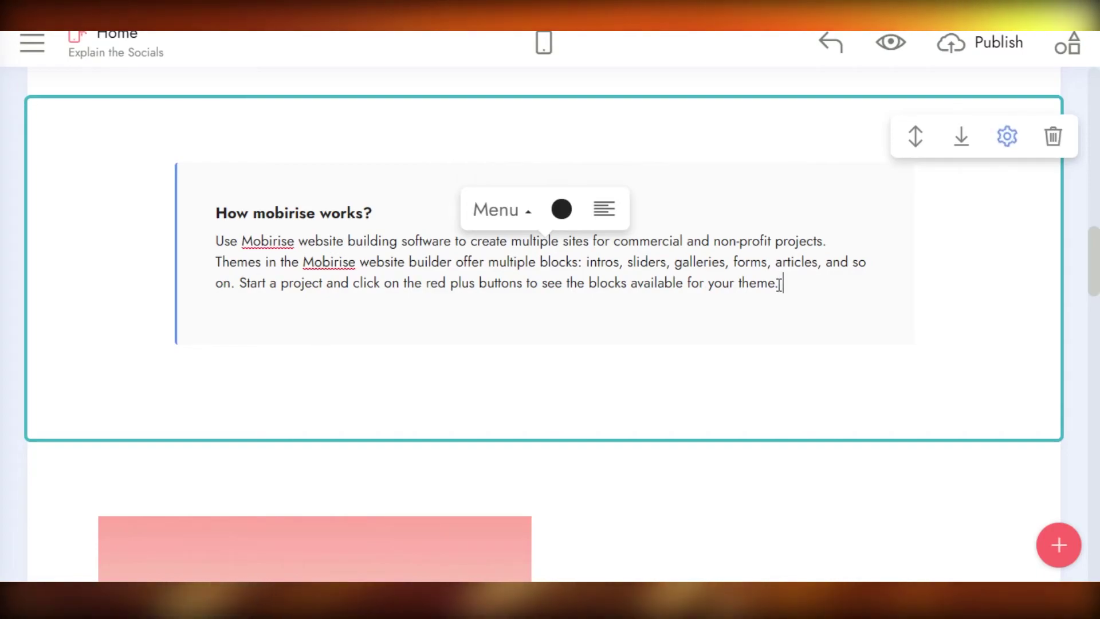
text(ADD WHATEVER )
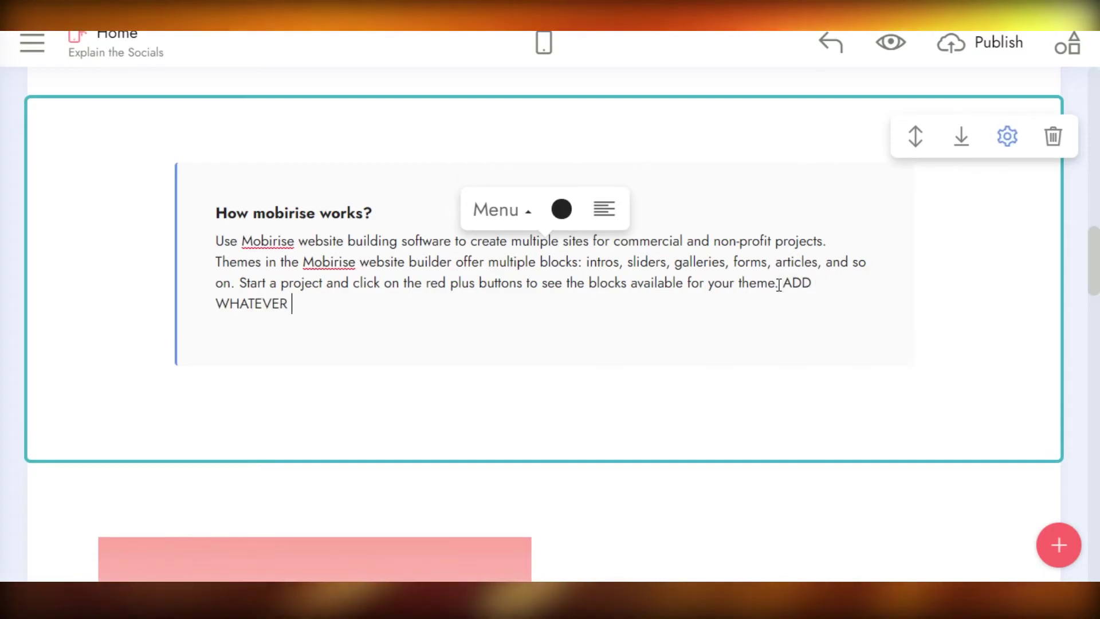
text(I WANT T)
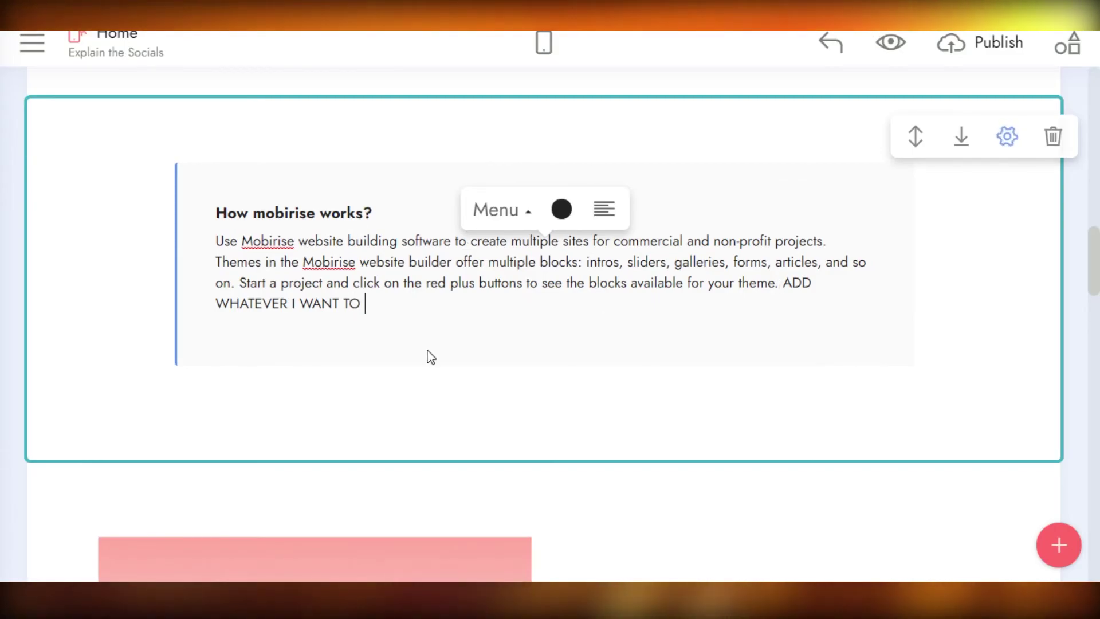
Step: Review the image block and the "Our team" block, and check that the first member's name is editable
drag(1095, 259, 1093, 314)
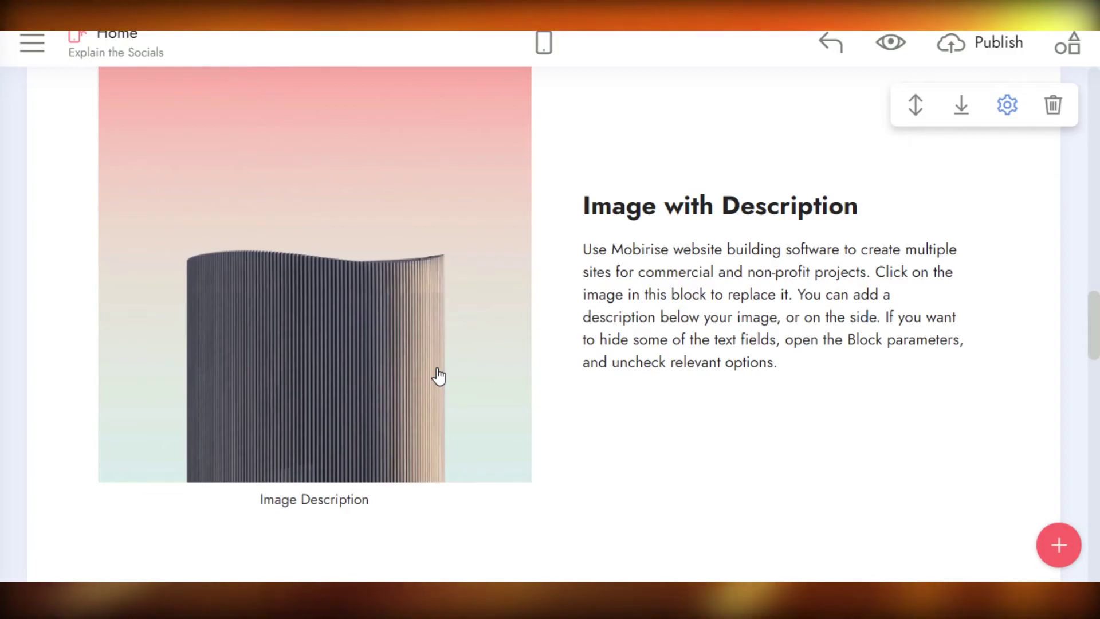
drag(1096, 352, 1097, 432)
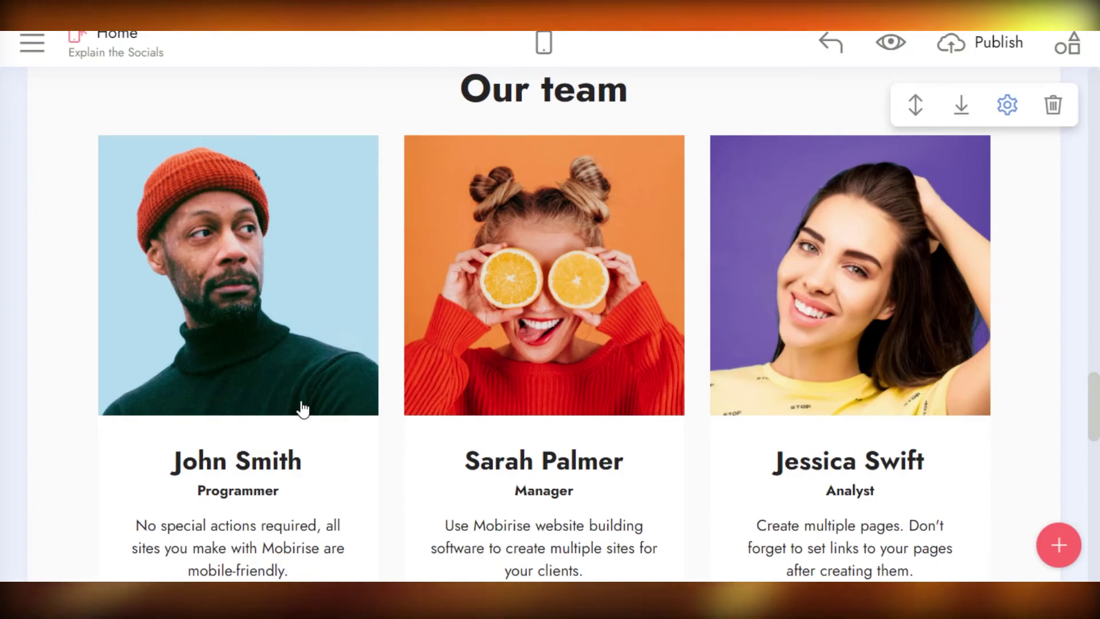
click(299, 469)
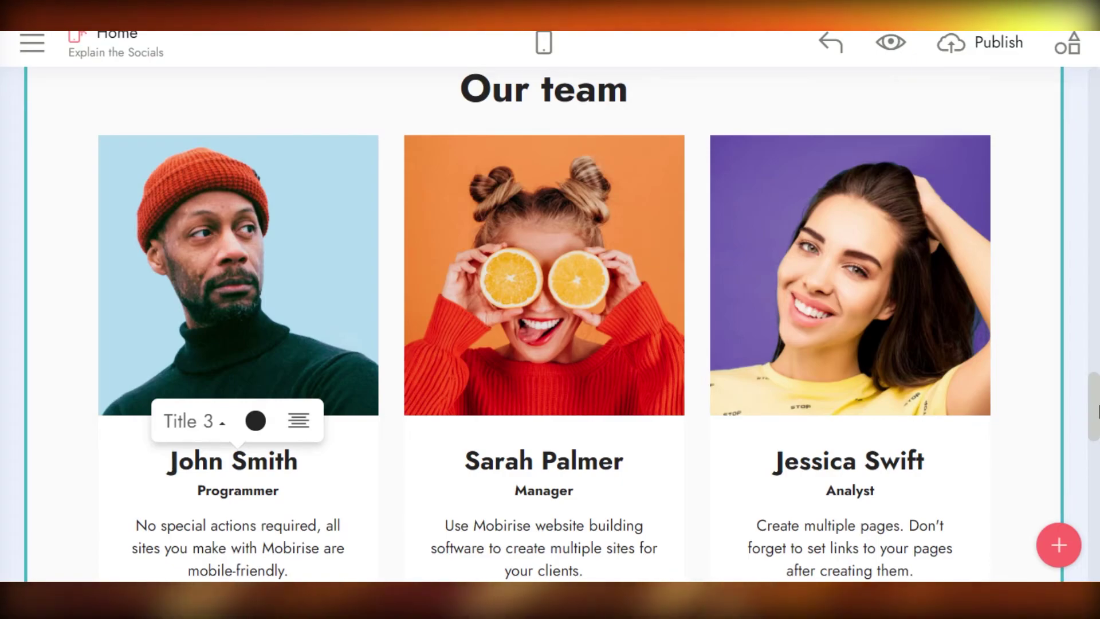
scroll(1097, 429, down, 2)
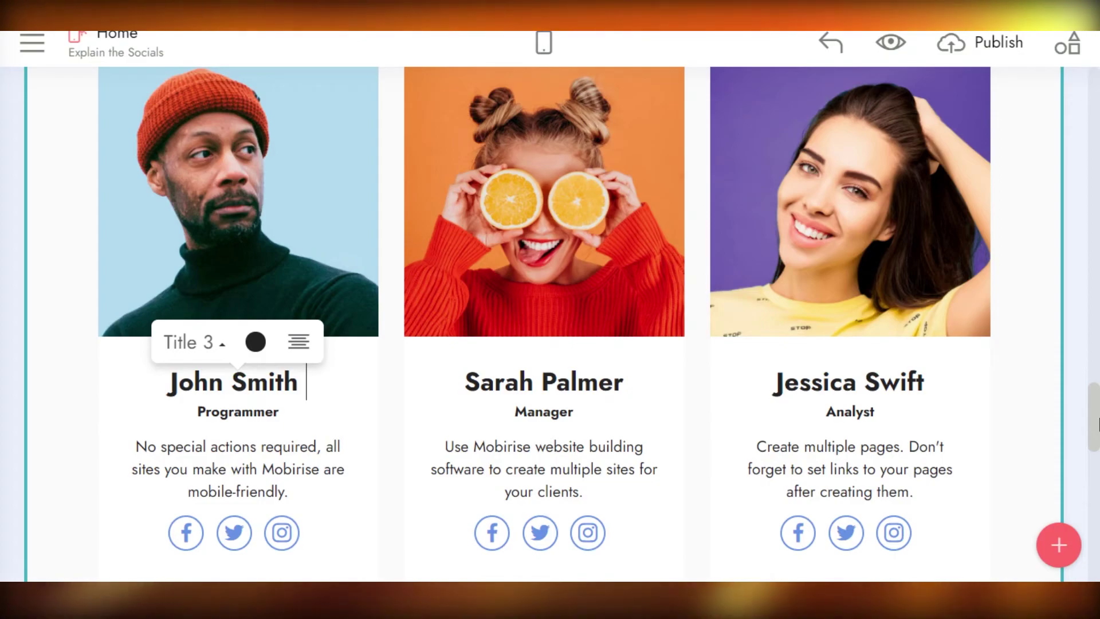
scroll(420, 235, up, 1)
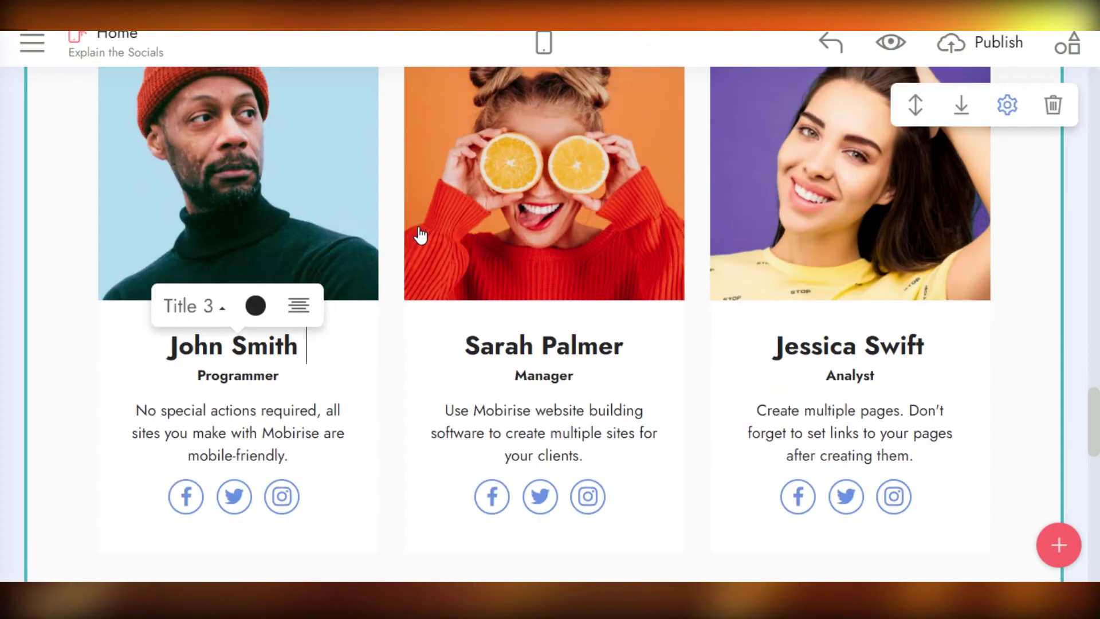
Step: Inspect the icon and link settings of the first team member's Facebook icon, and close them without changes
click(187, 496)
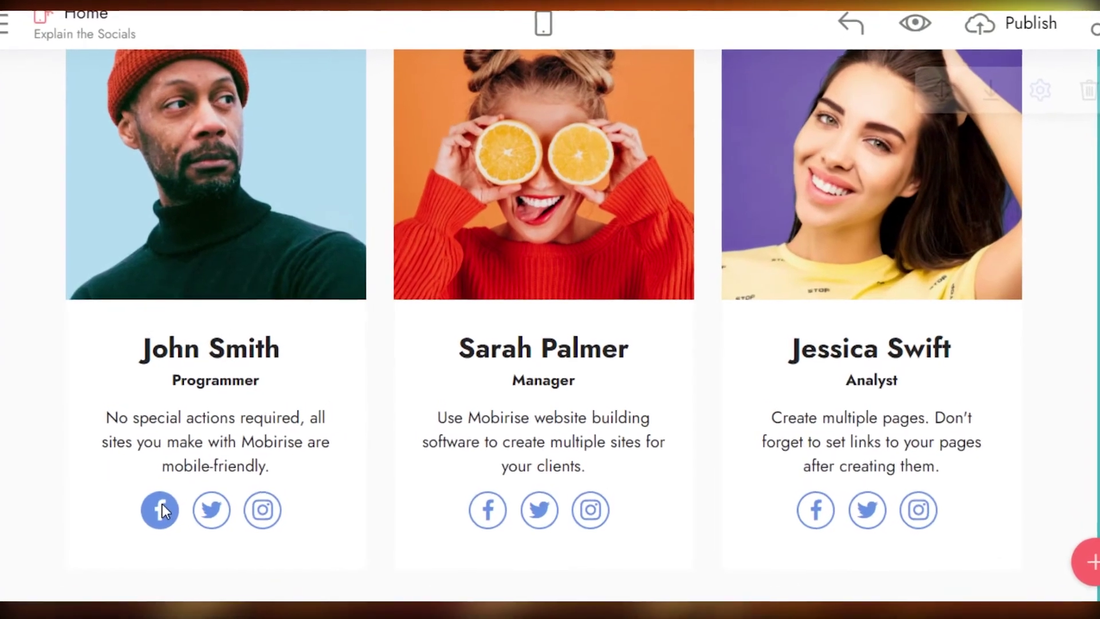
click(163, 509)
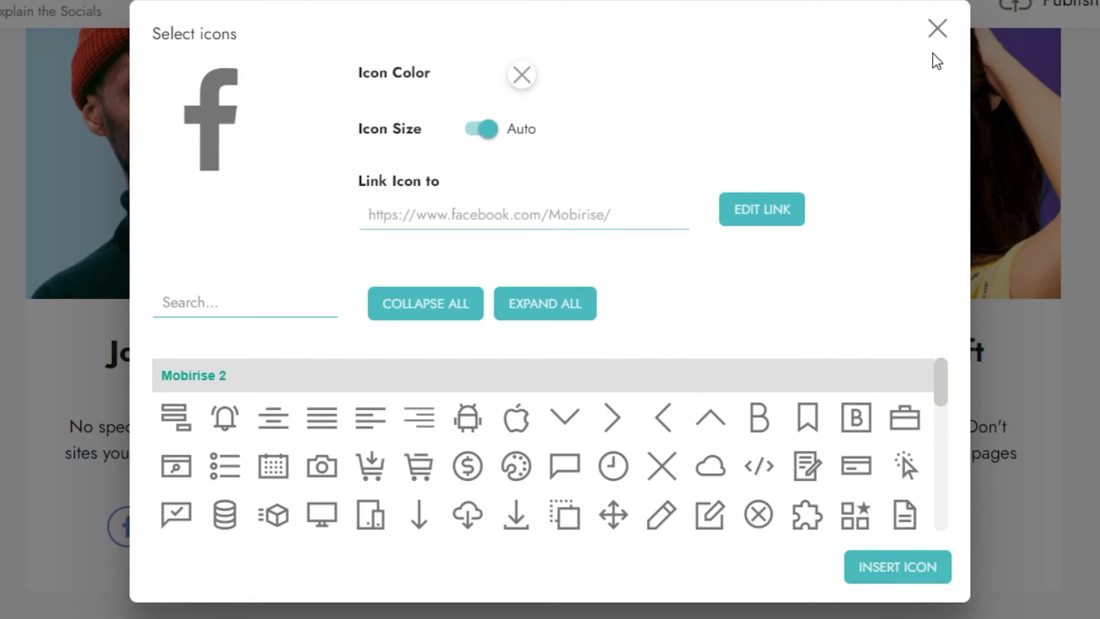
click(937, 28)
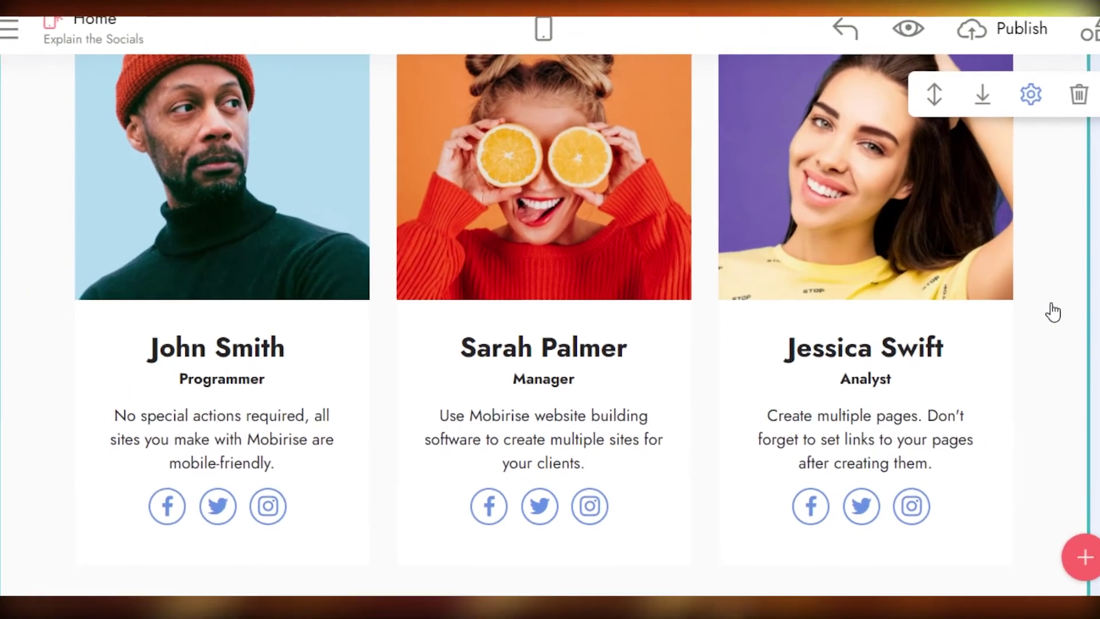
Step: Review the Contacts block and the footer, and return to the page header
scroll(1054, 312, down, 5)
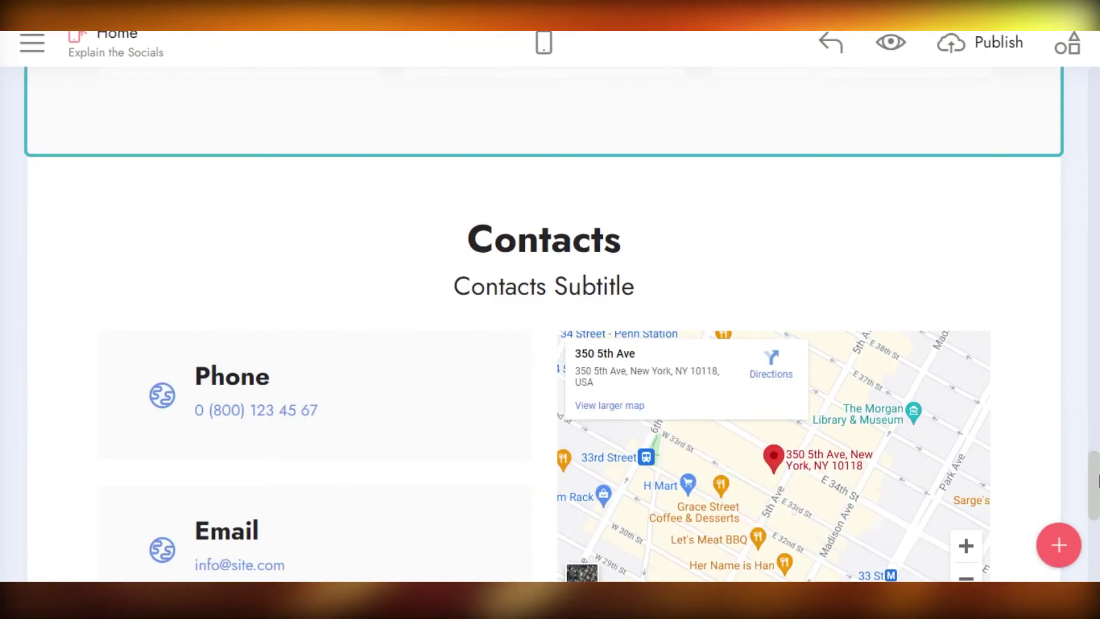
scroll(1097, 480, down, 2)
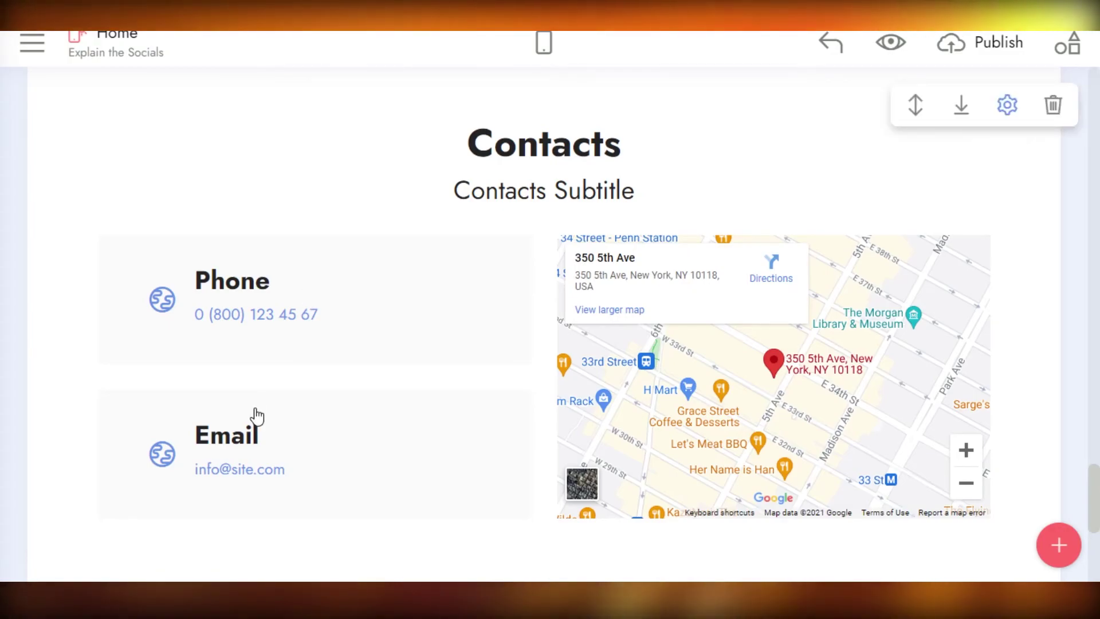
drag(1097, 505, 1097, 572)
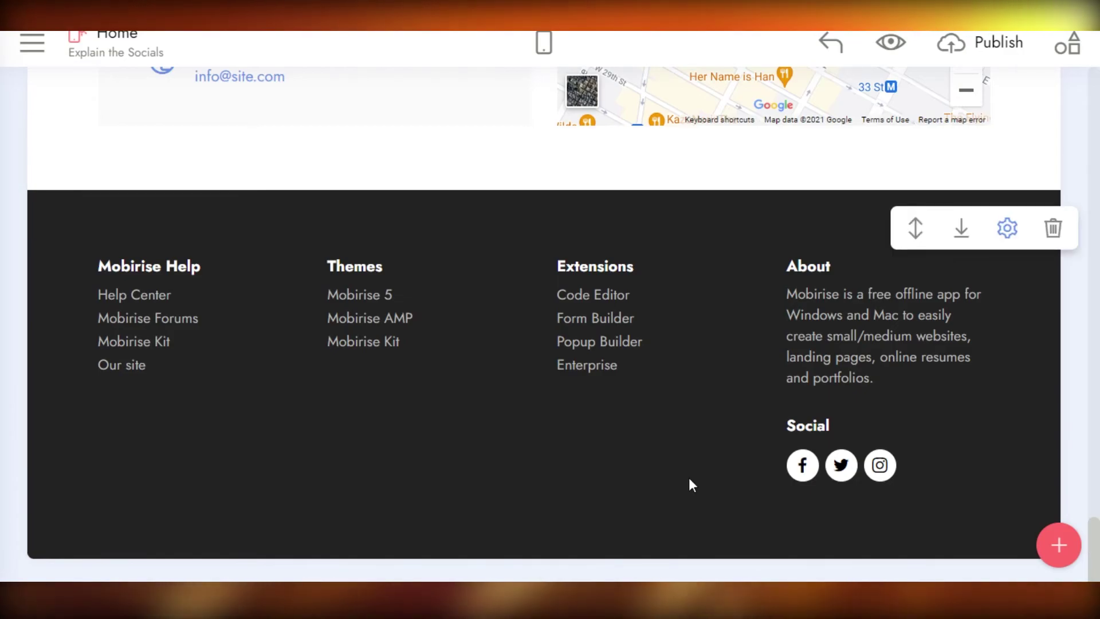
drag(1097, 550, 1097, 231)
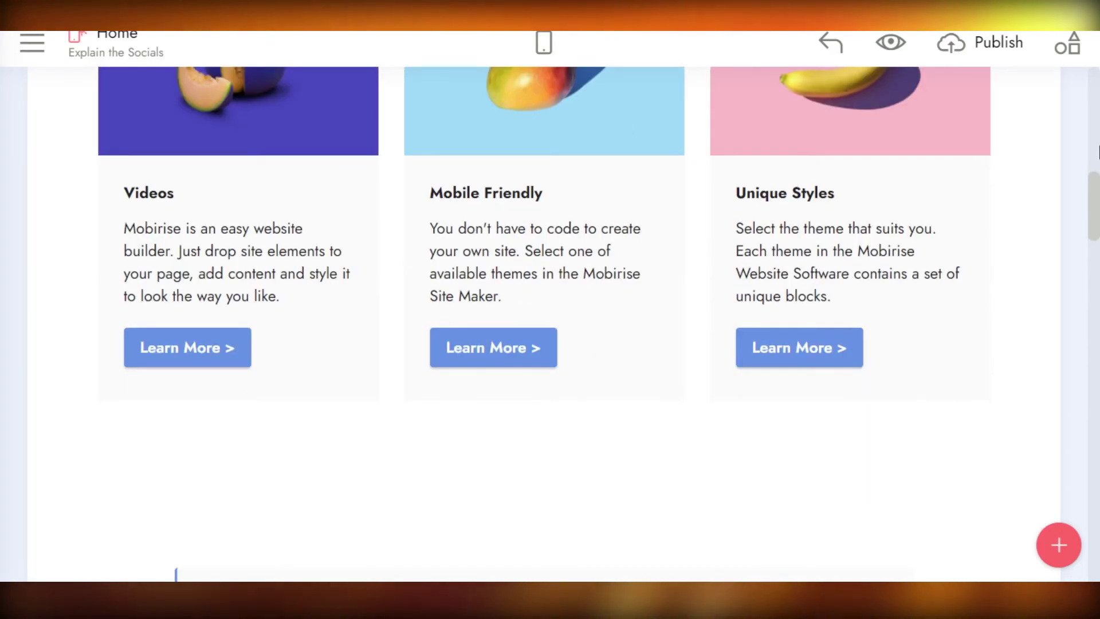
drag(1097, 153, 1097, 80)
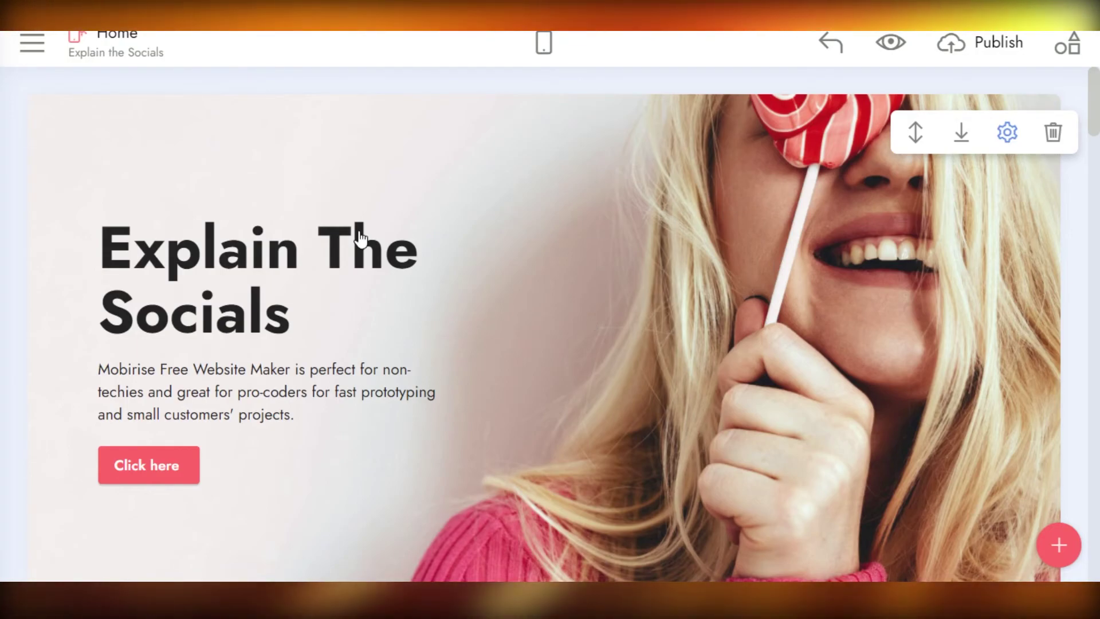
Step: Preview the site in the browser, look through the page down to the Contacts section, and return to the Mobirise editor
click(898, 53)
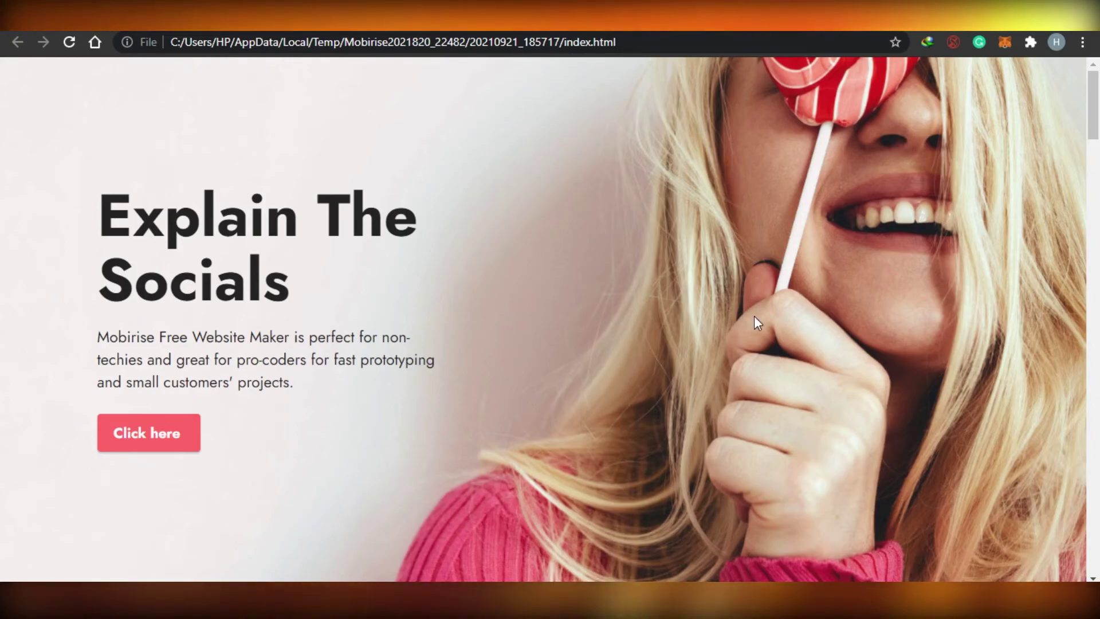
mouse_move(1098, 101)
mouse_down()
mouse_move(1098, 545)
mouse_move(1098, 98)
mouse_up()
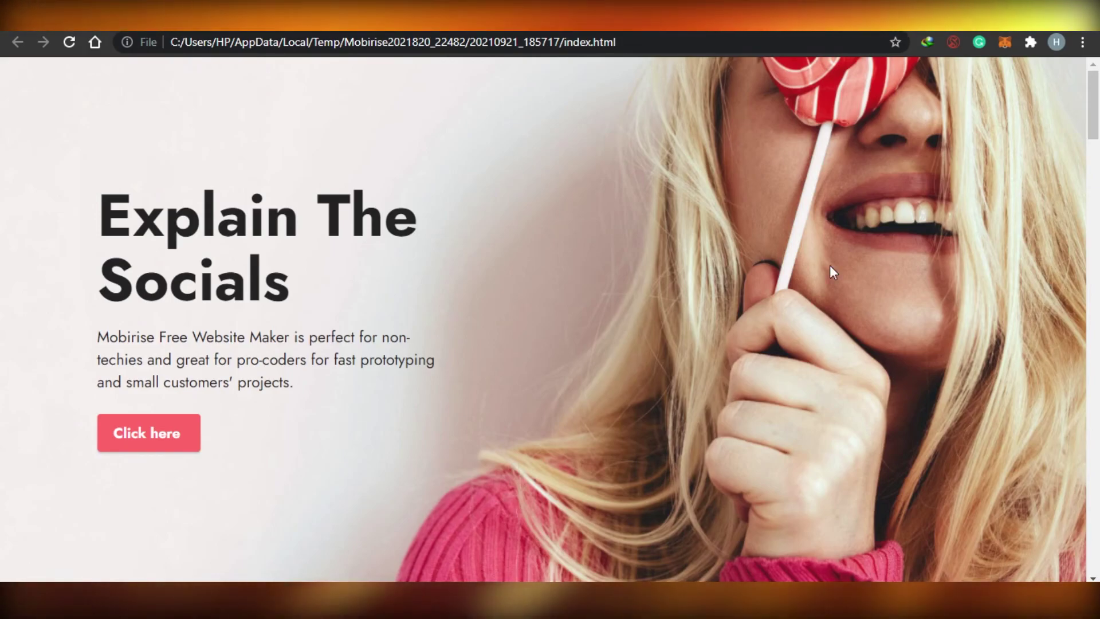
drag(1097, 120, 1097, 256)
scroll(1097, 256, down, 15)
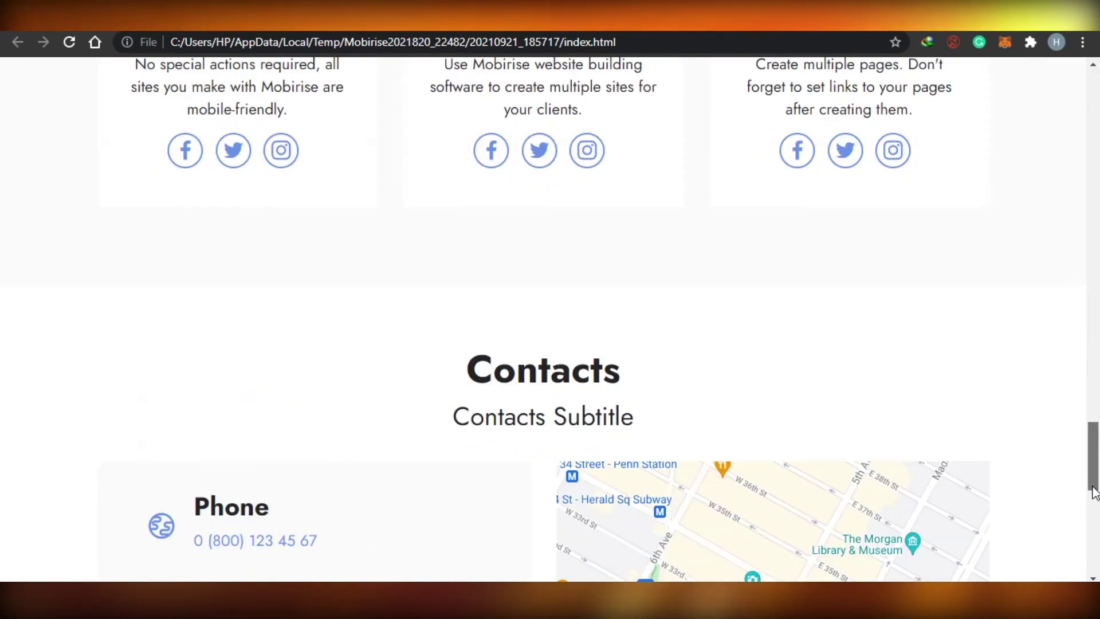
scroll(1098, 288, up, 5)
scroll(1097, 288, up, 12)
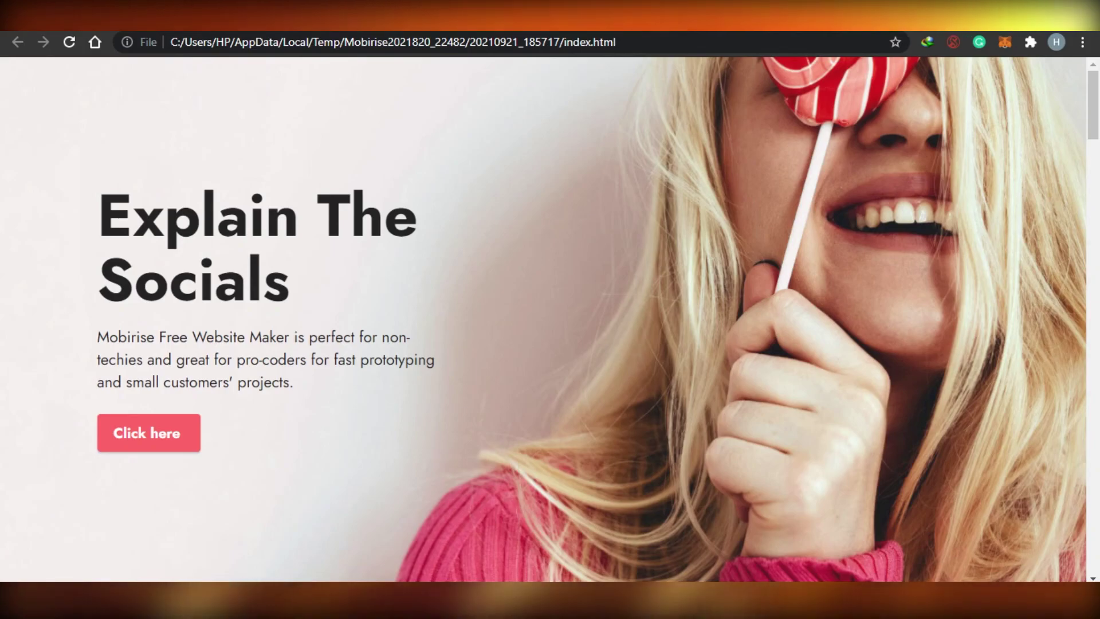
key(alt+Tab)
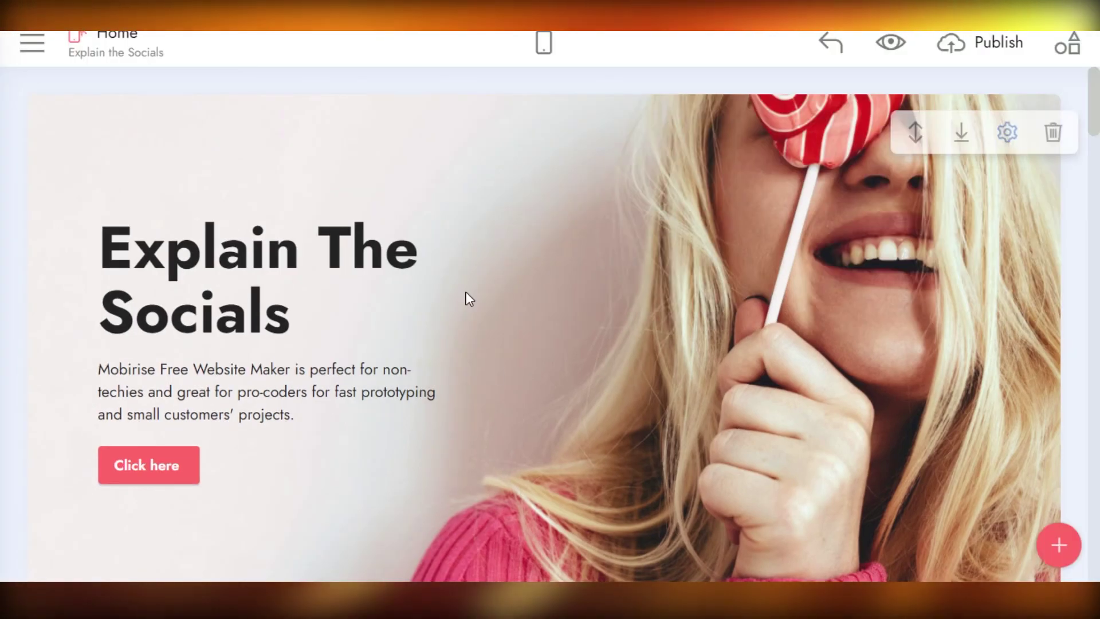
Step: Check the page layout in the mobile view and switch back to the desktop view
click(546, 46)
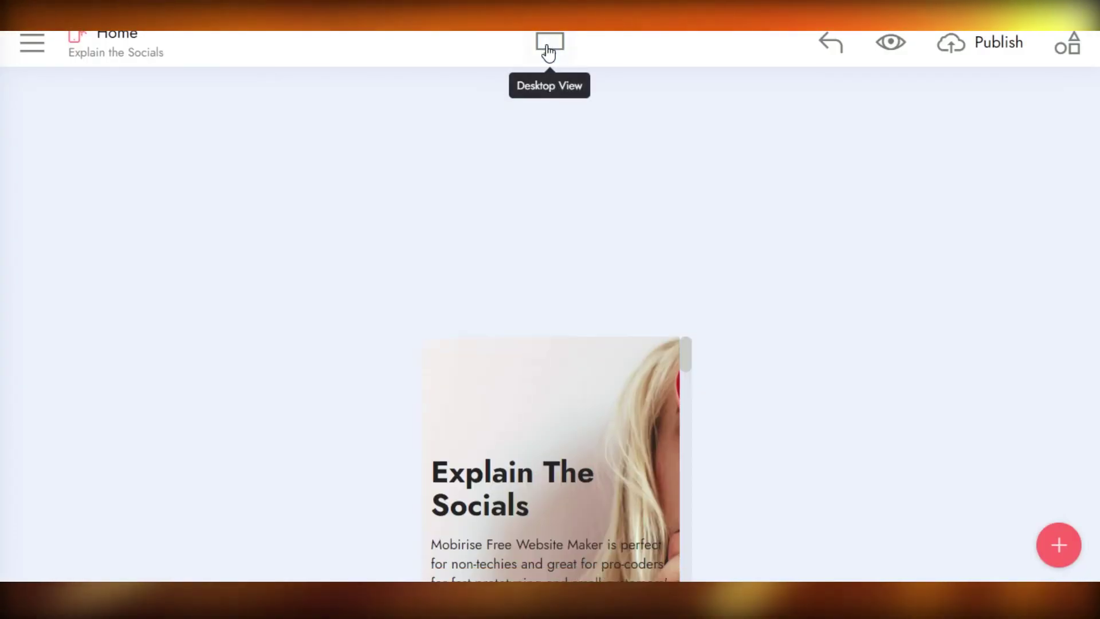
drag(690, 123, 685, 219)
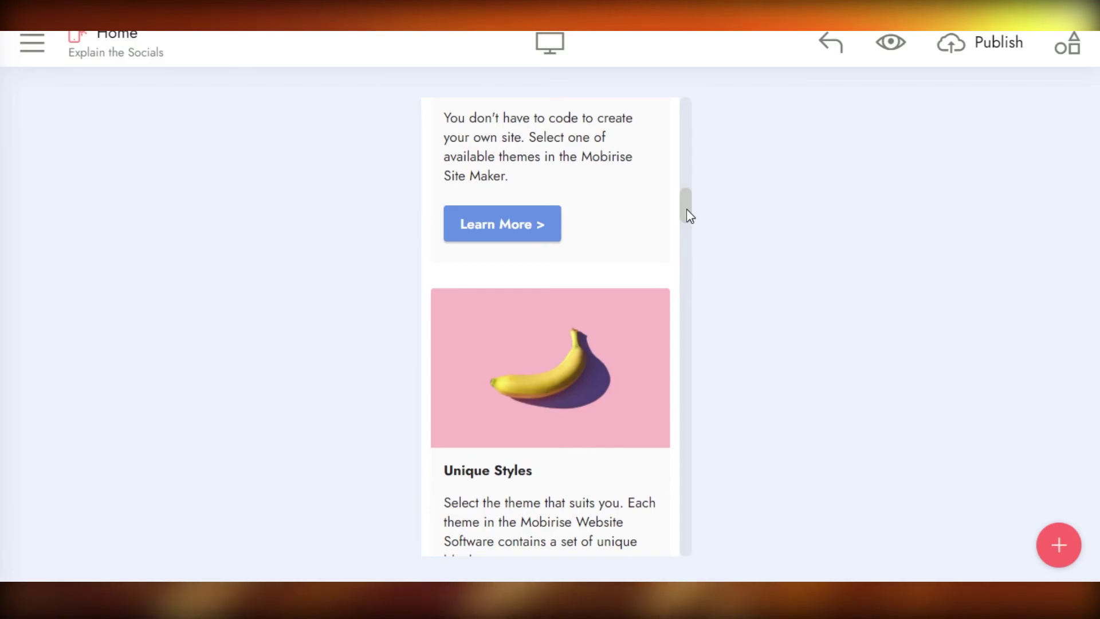
drag(687, 260, 692, 110)
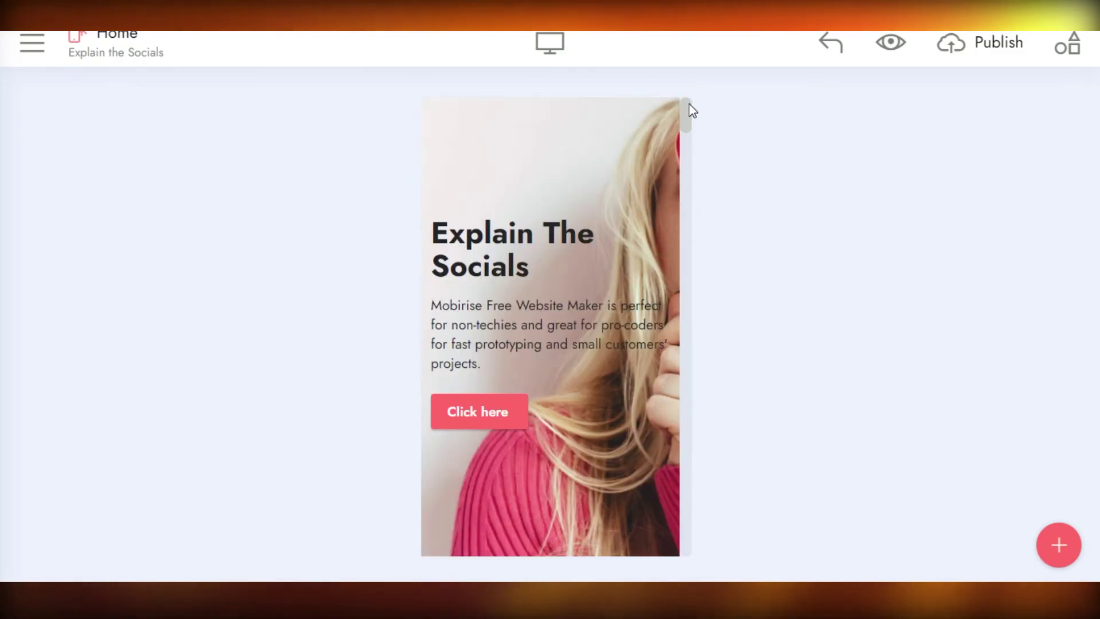
click(546, 46)
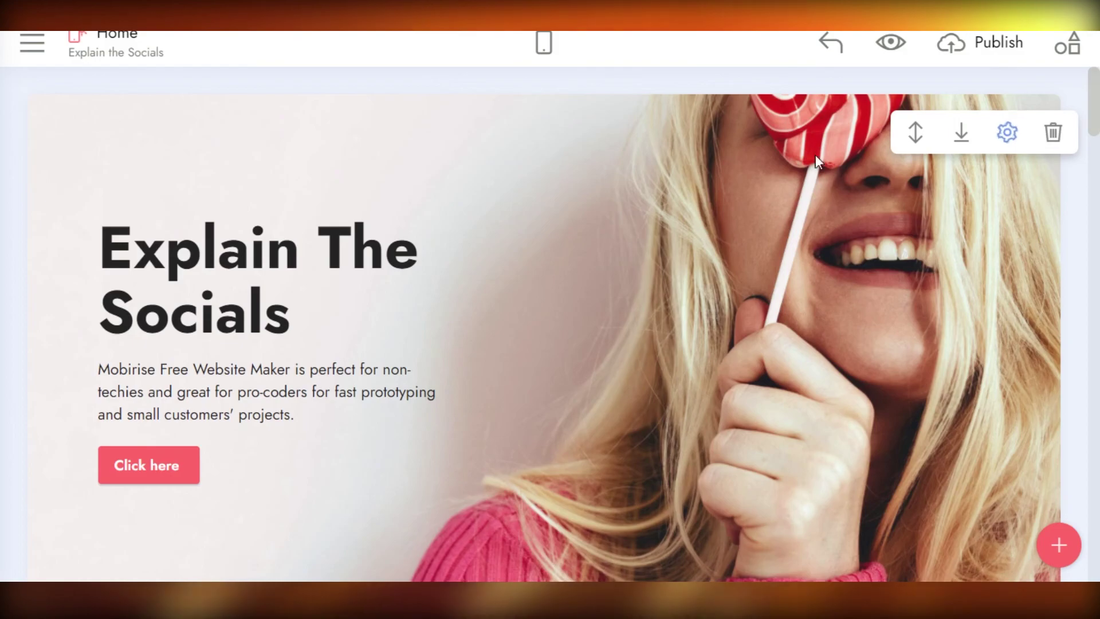
Step: Examine the publishing destinations, trying a local drive folder set to Documents, and leave without publishing
click(951, 45)
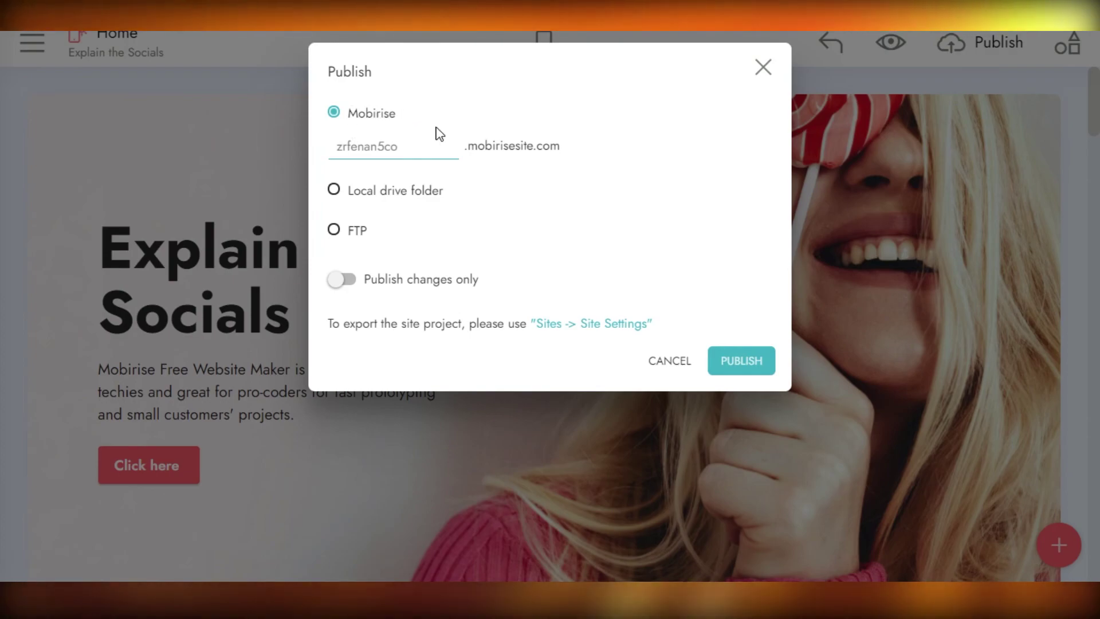
click(333, 192)
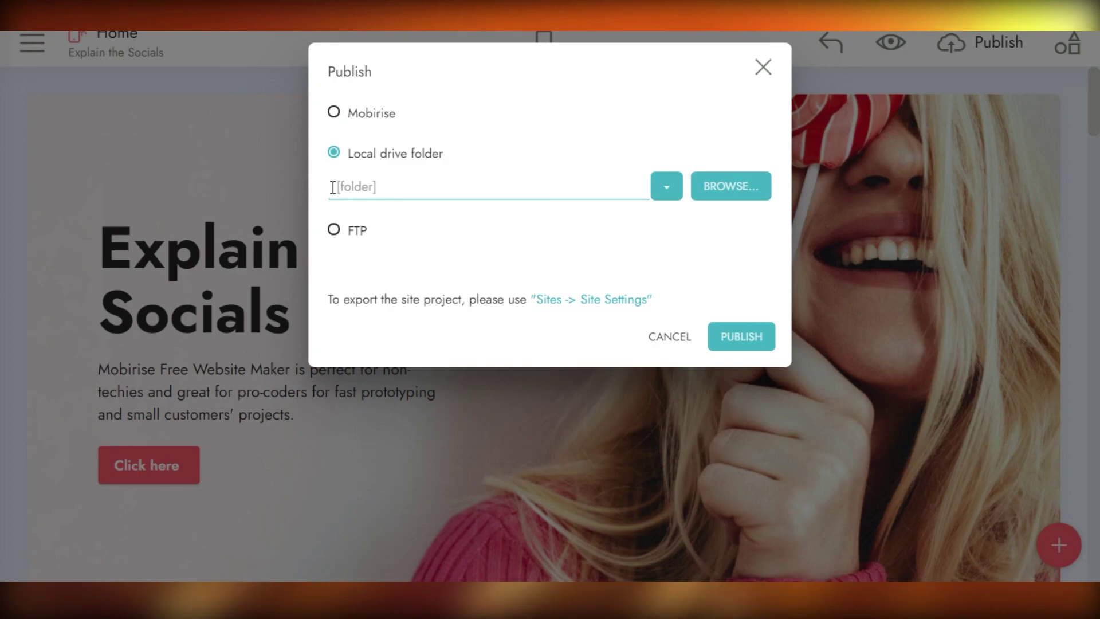
click(666, 186)
click(619, 209)
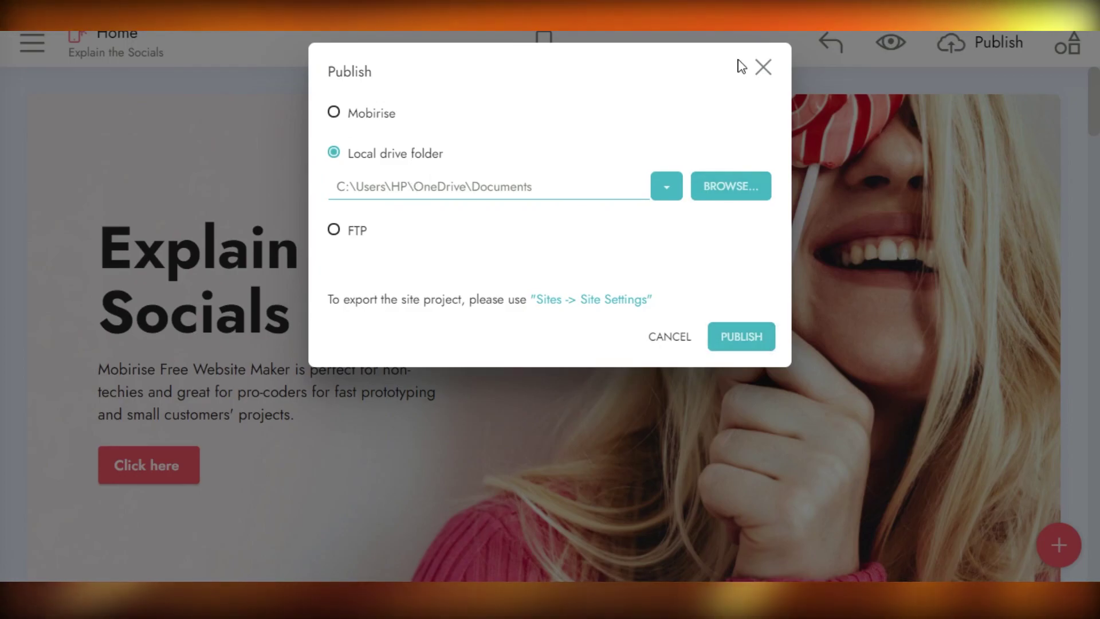
click(765, 68)
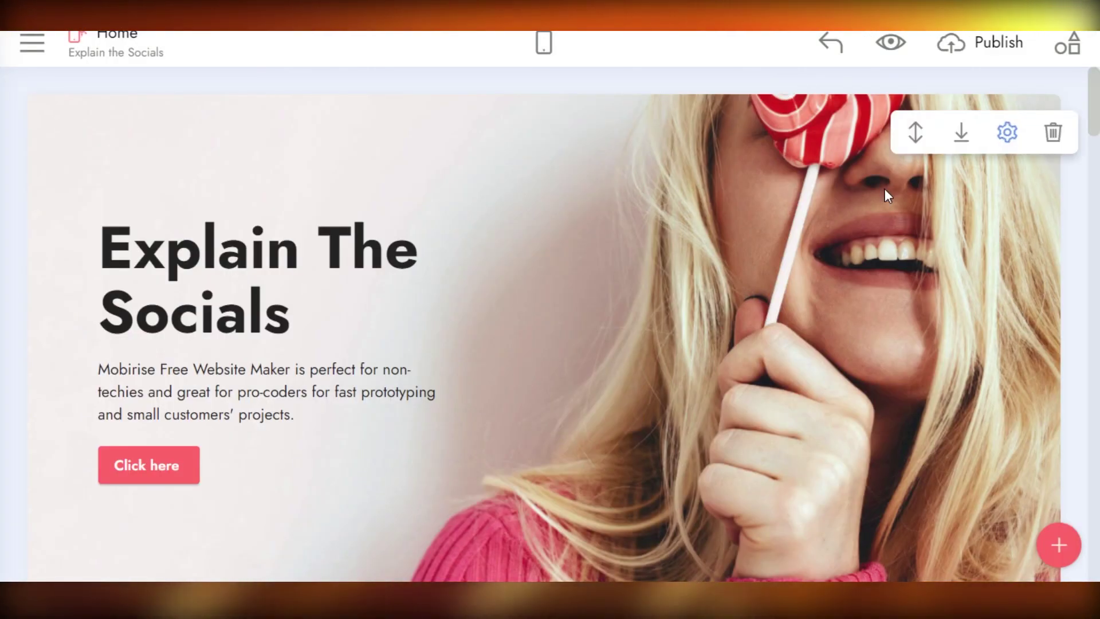
scroll(1098, 148, down, 1)
drag(1098, 147, 1098, 426)
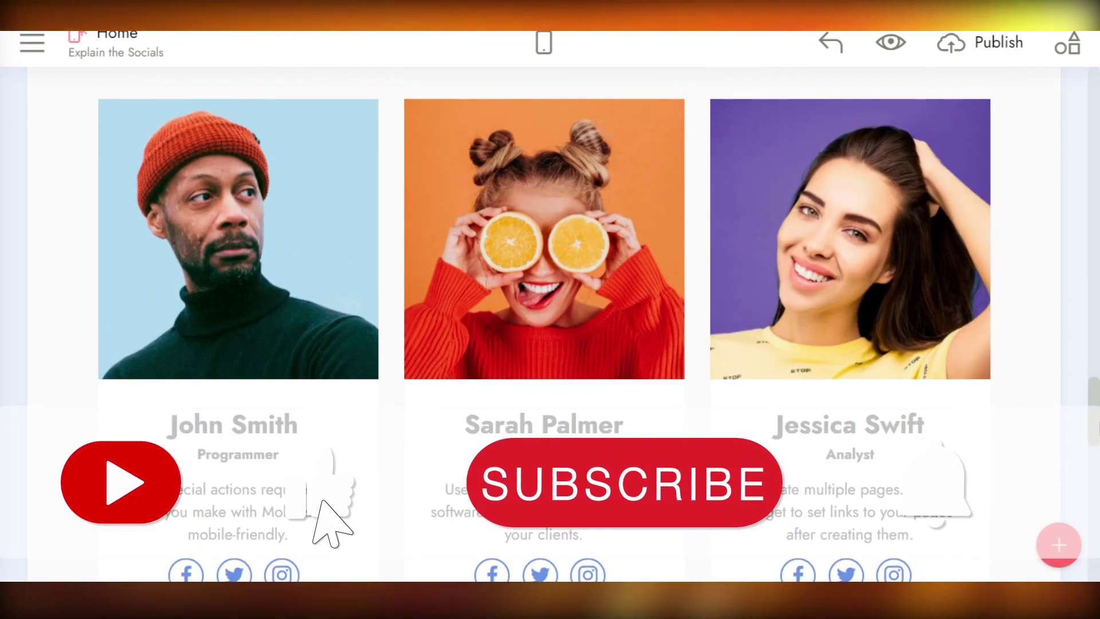